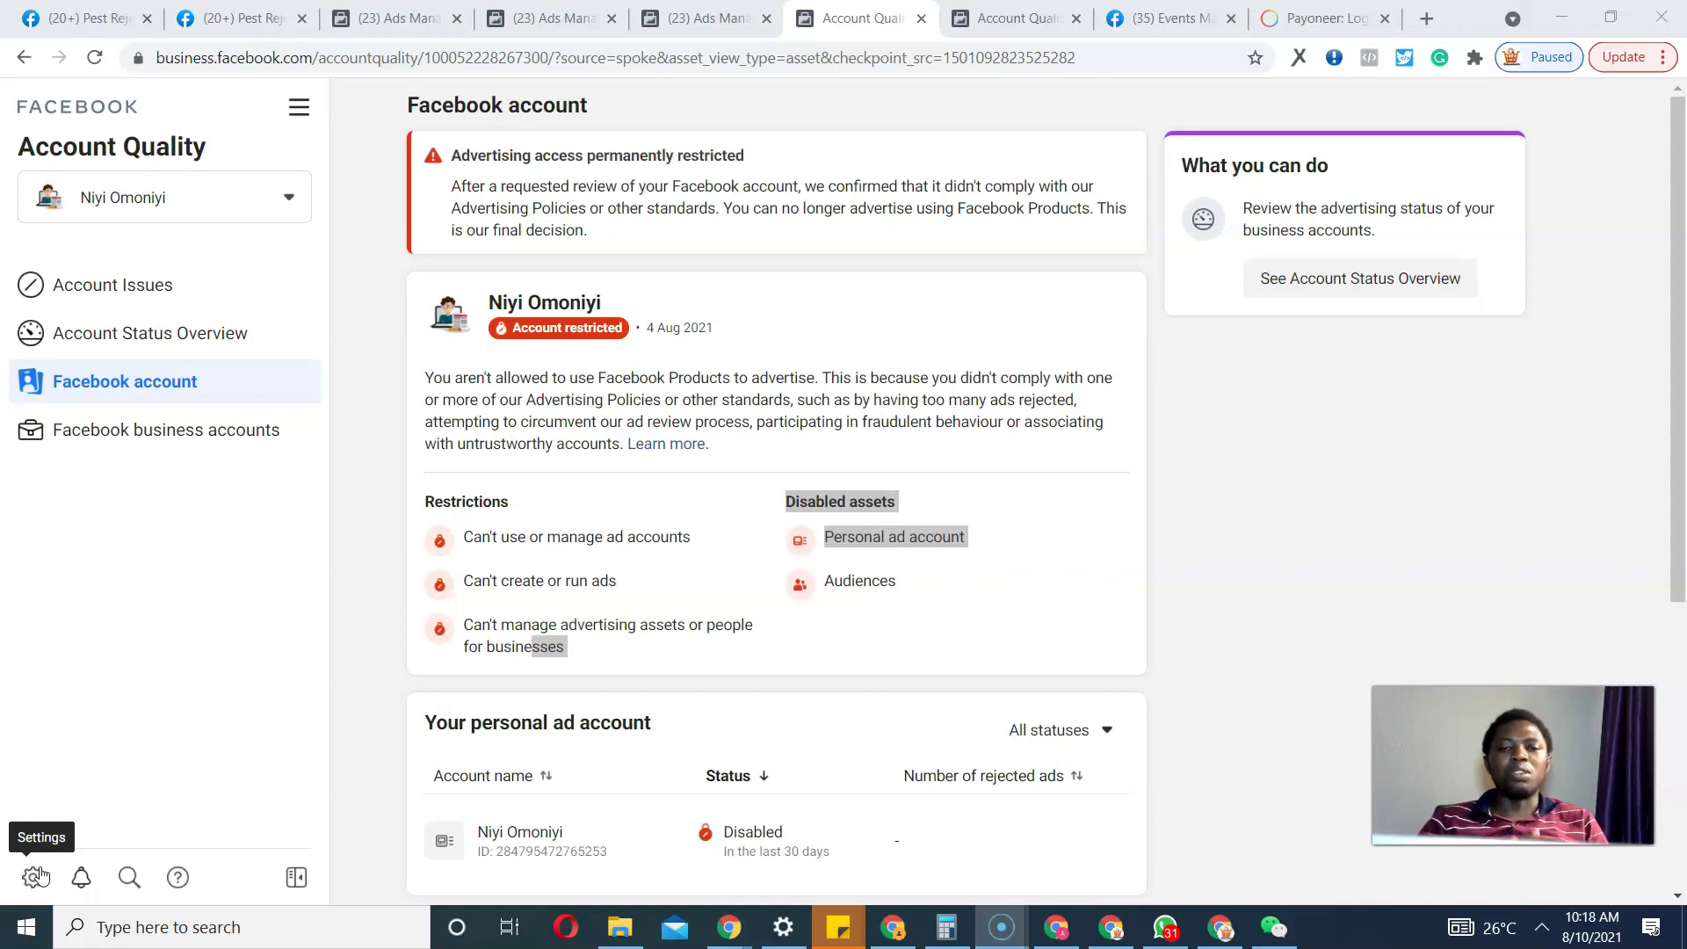
# Step: Open All tools from the sidebar menu and go to Business settings to list the businesses
pyautogui.click(457, 651)
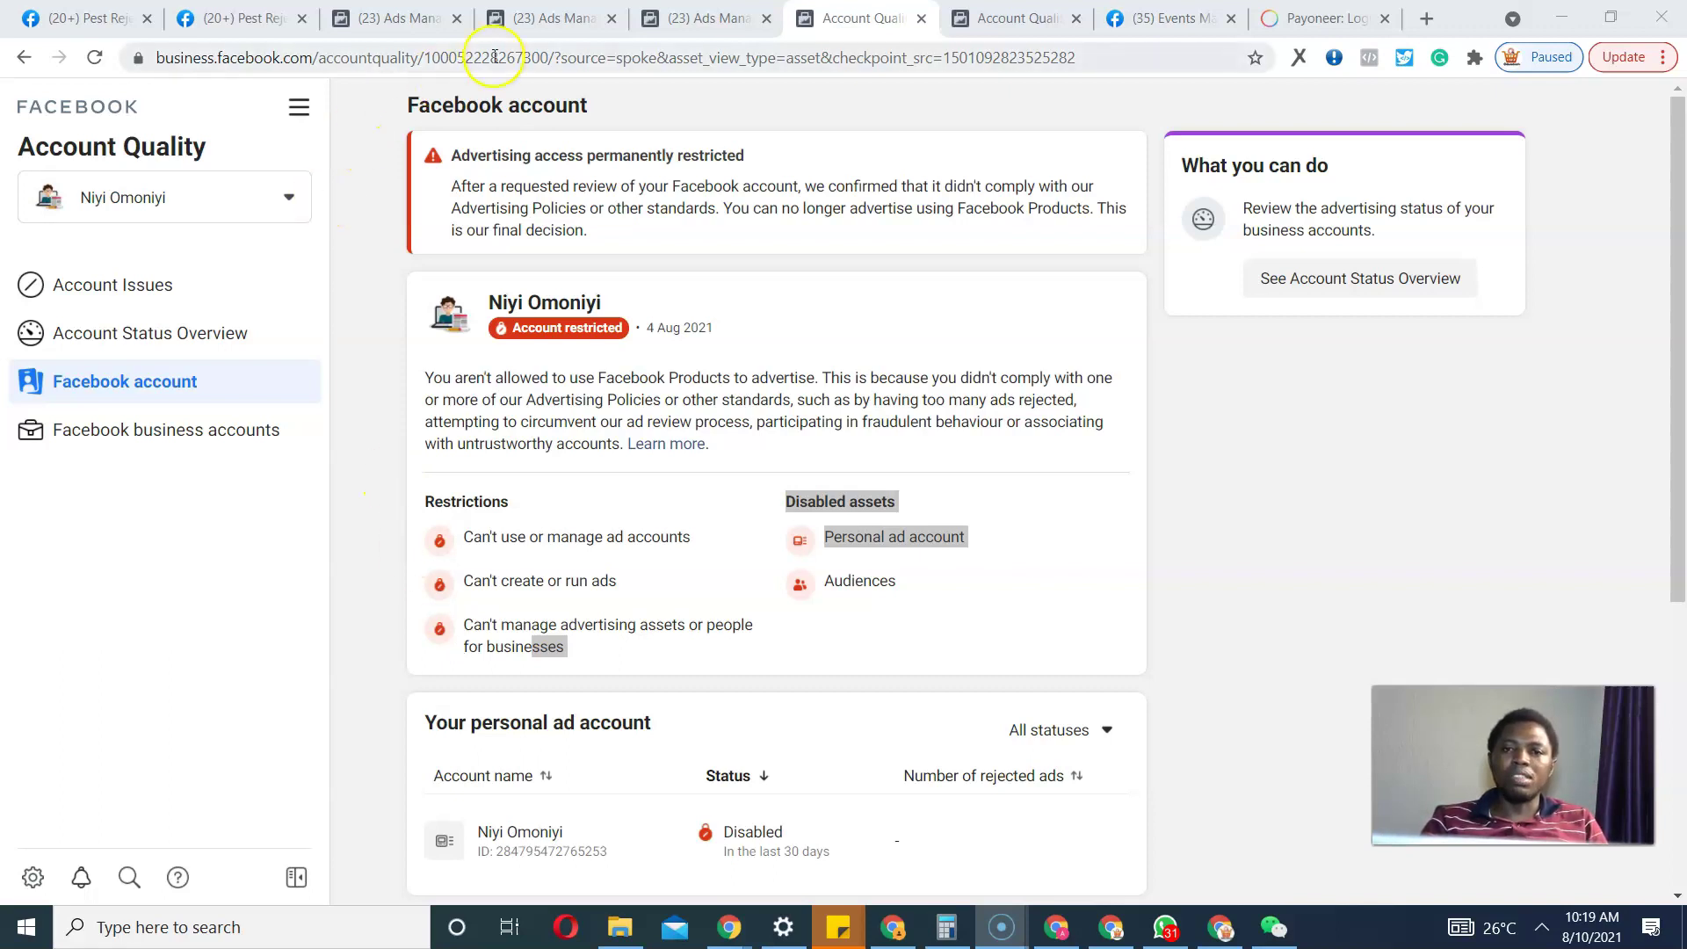
pyautogui.click(300, 115)
pyautogui.click(300, 115)
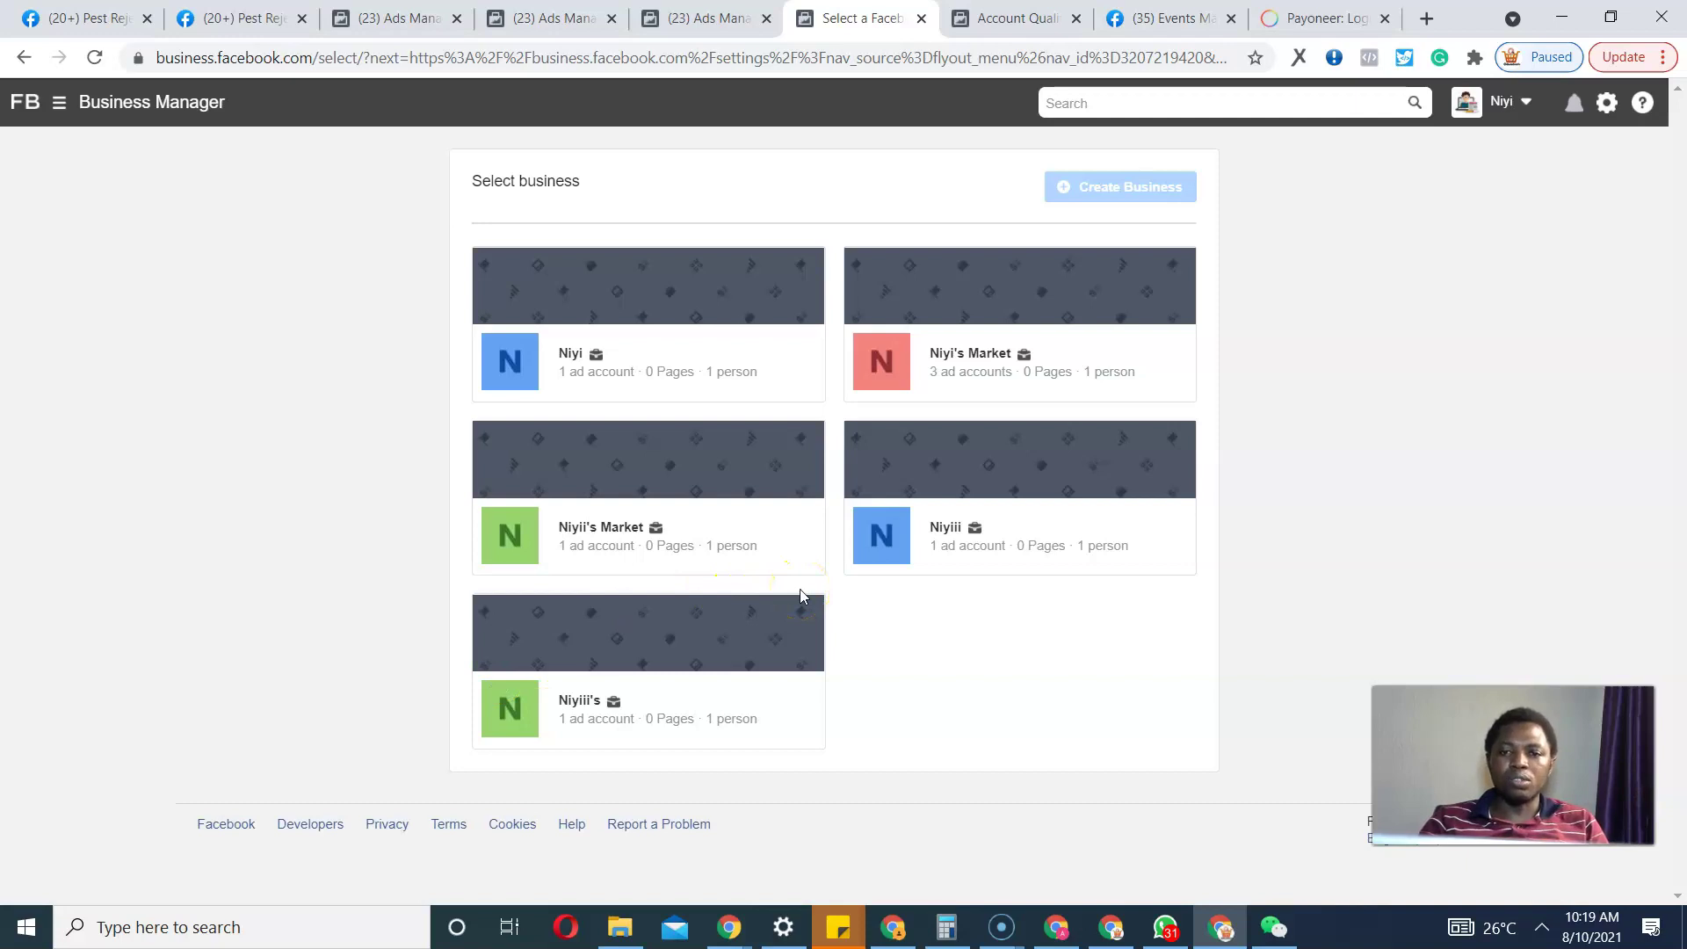
# Step: Pick the business with 3 ad accounts, open Brand safety > Domains, and try removing the .xyz domain
pyautogui.click(979, 358)
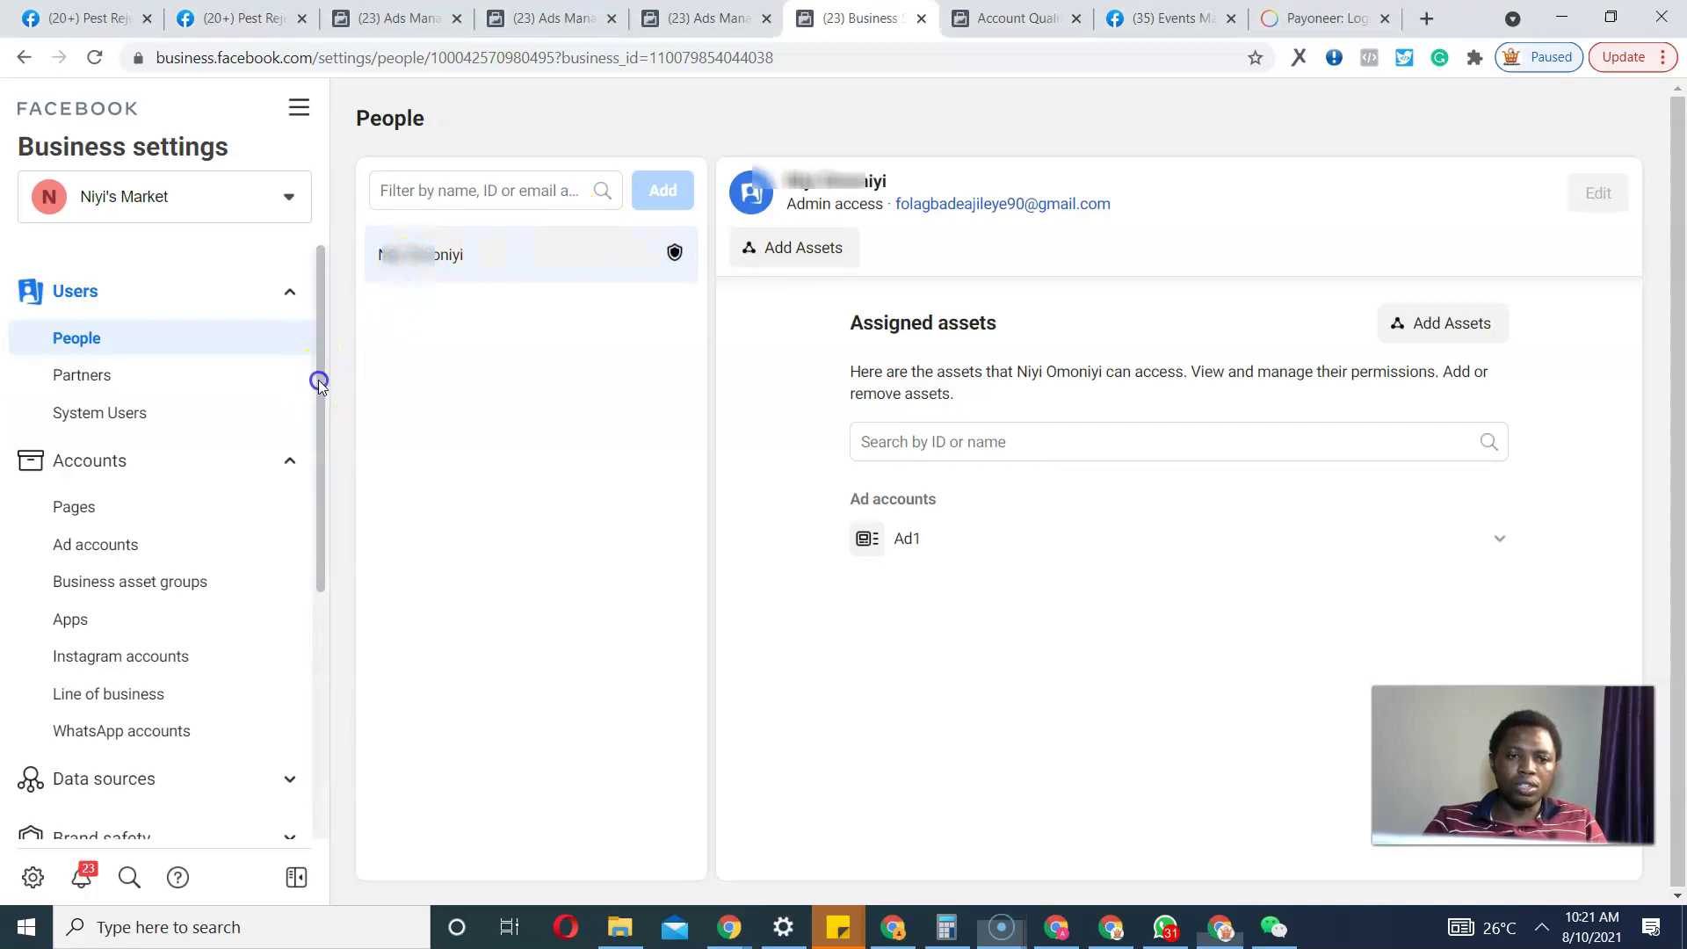
pyautogui.scroll(-4, 318, 380)
pyautogui.click(293, 538)
pyautogui.click(124, 553)
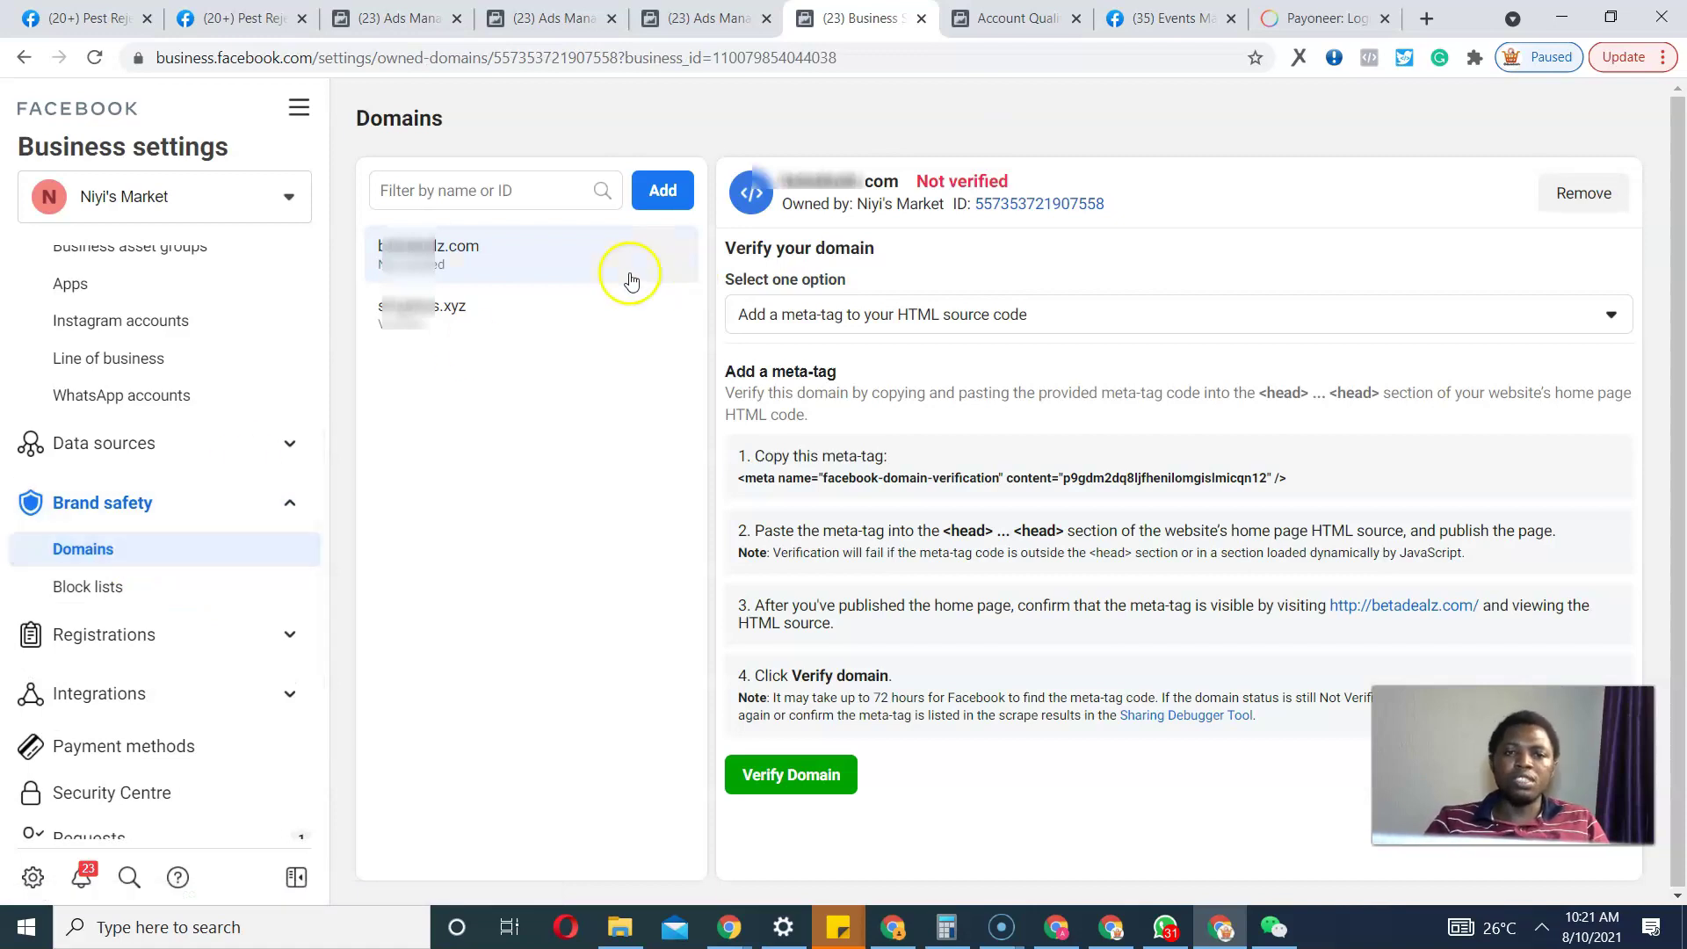
pyautogui.click(442, 334)
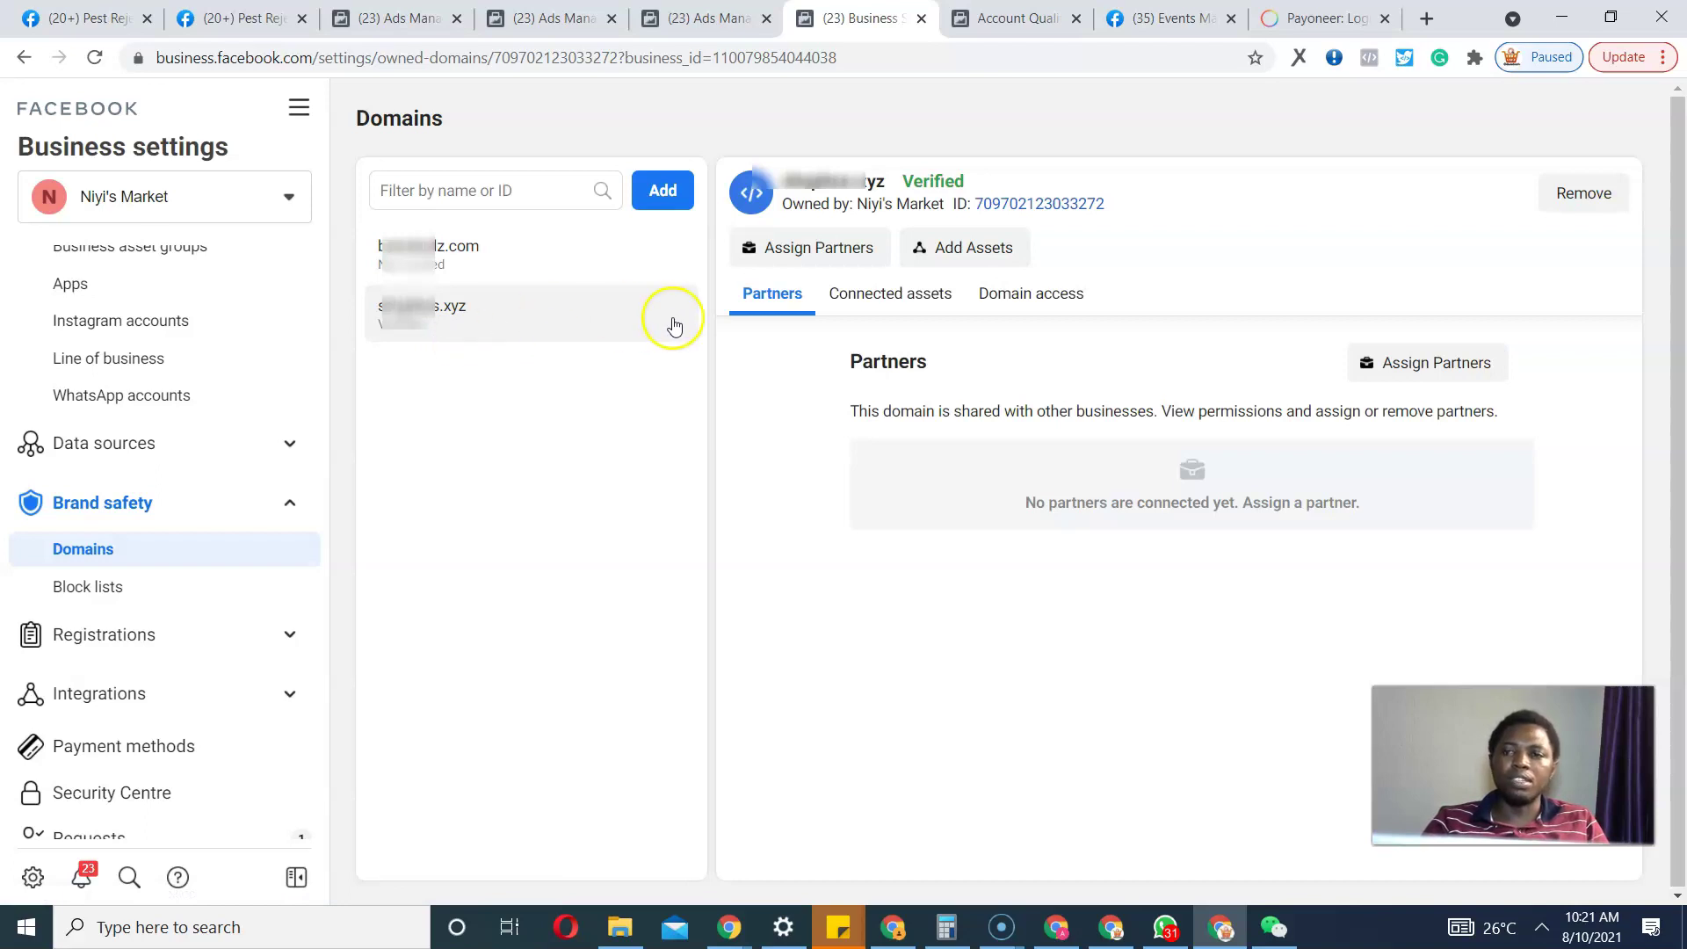
pyautogui.click(1585, 194)
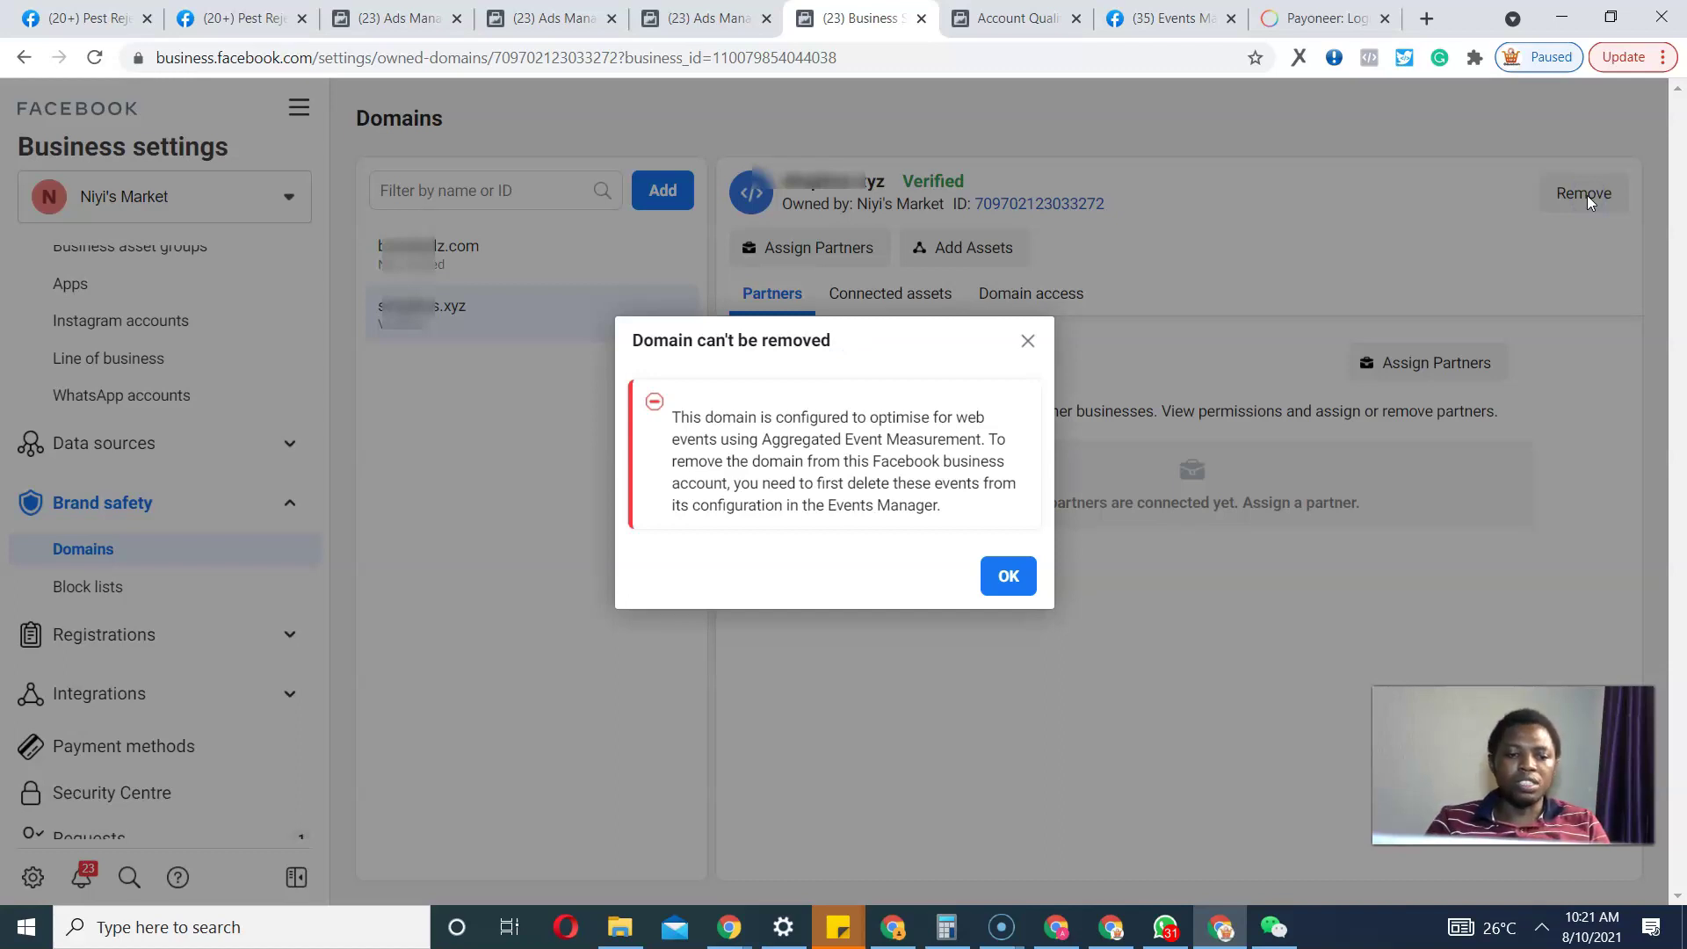
# Step: Dismiss the warning, retry removing the .xyz domain, then switch to the Ads Manager tab
pyautogui.click(1007, 574)
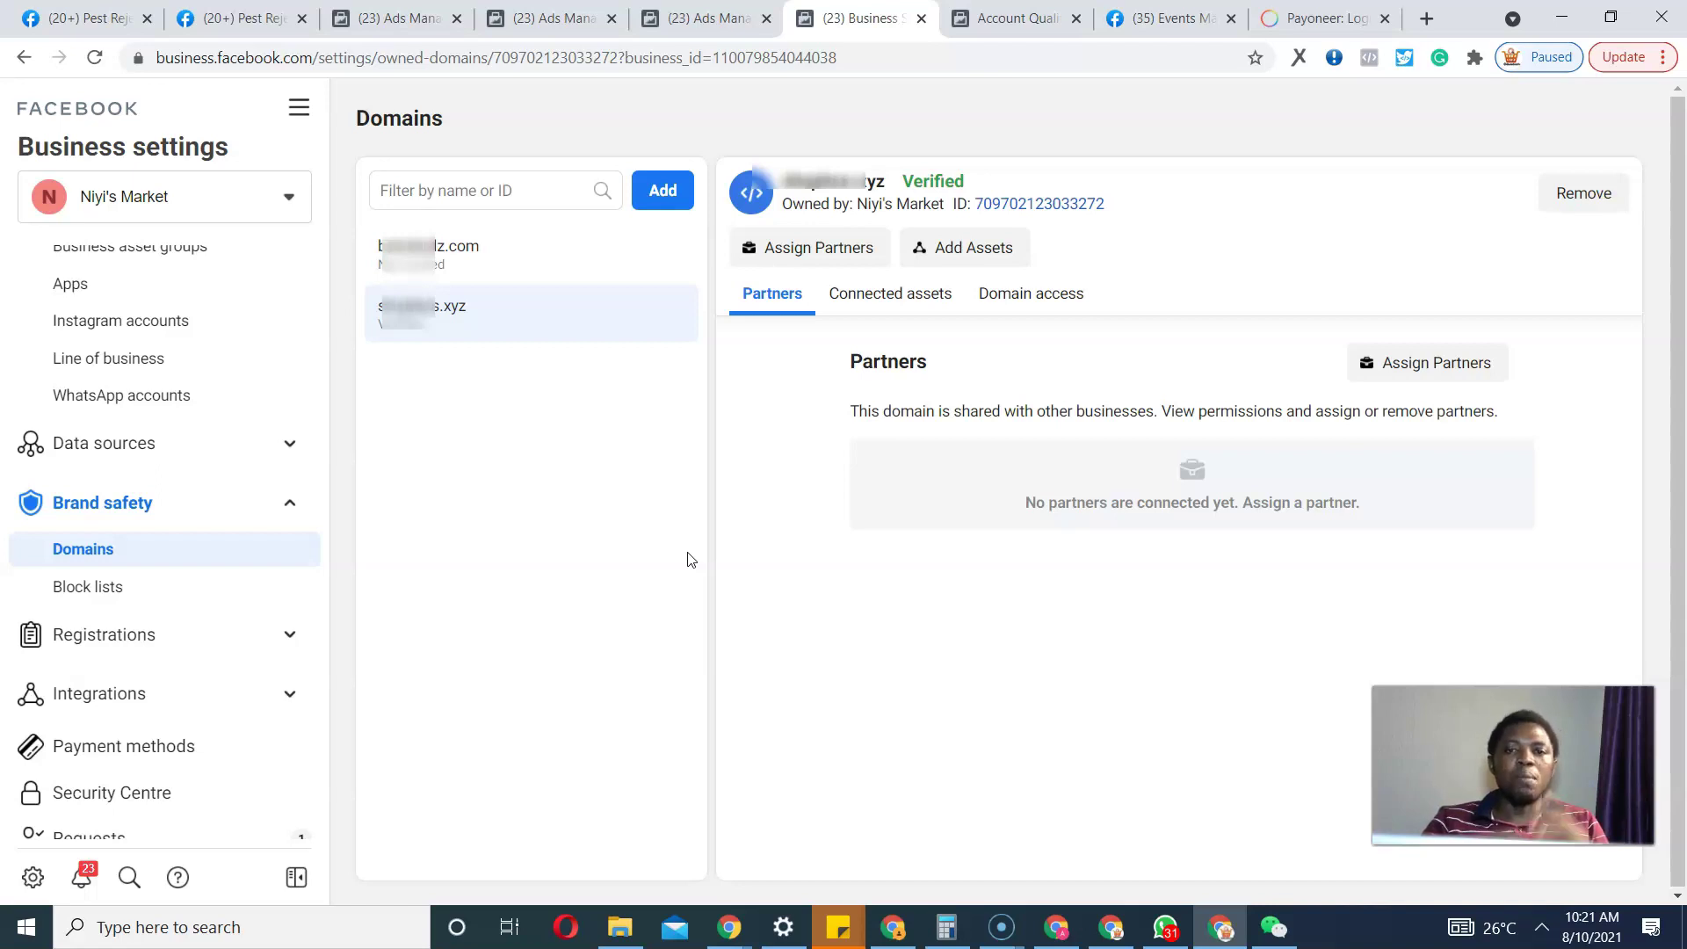
pyautogui.click(1578, 195)
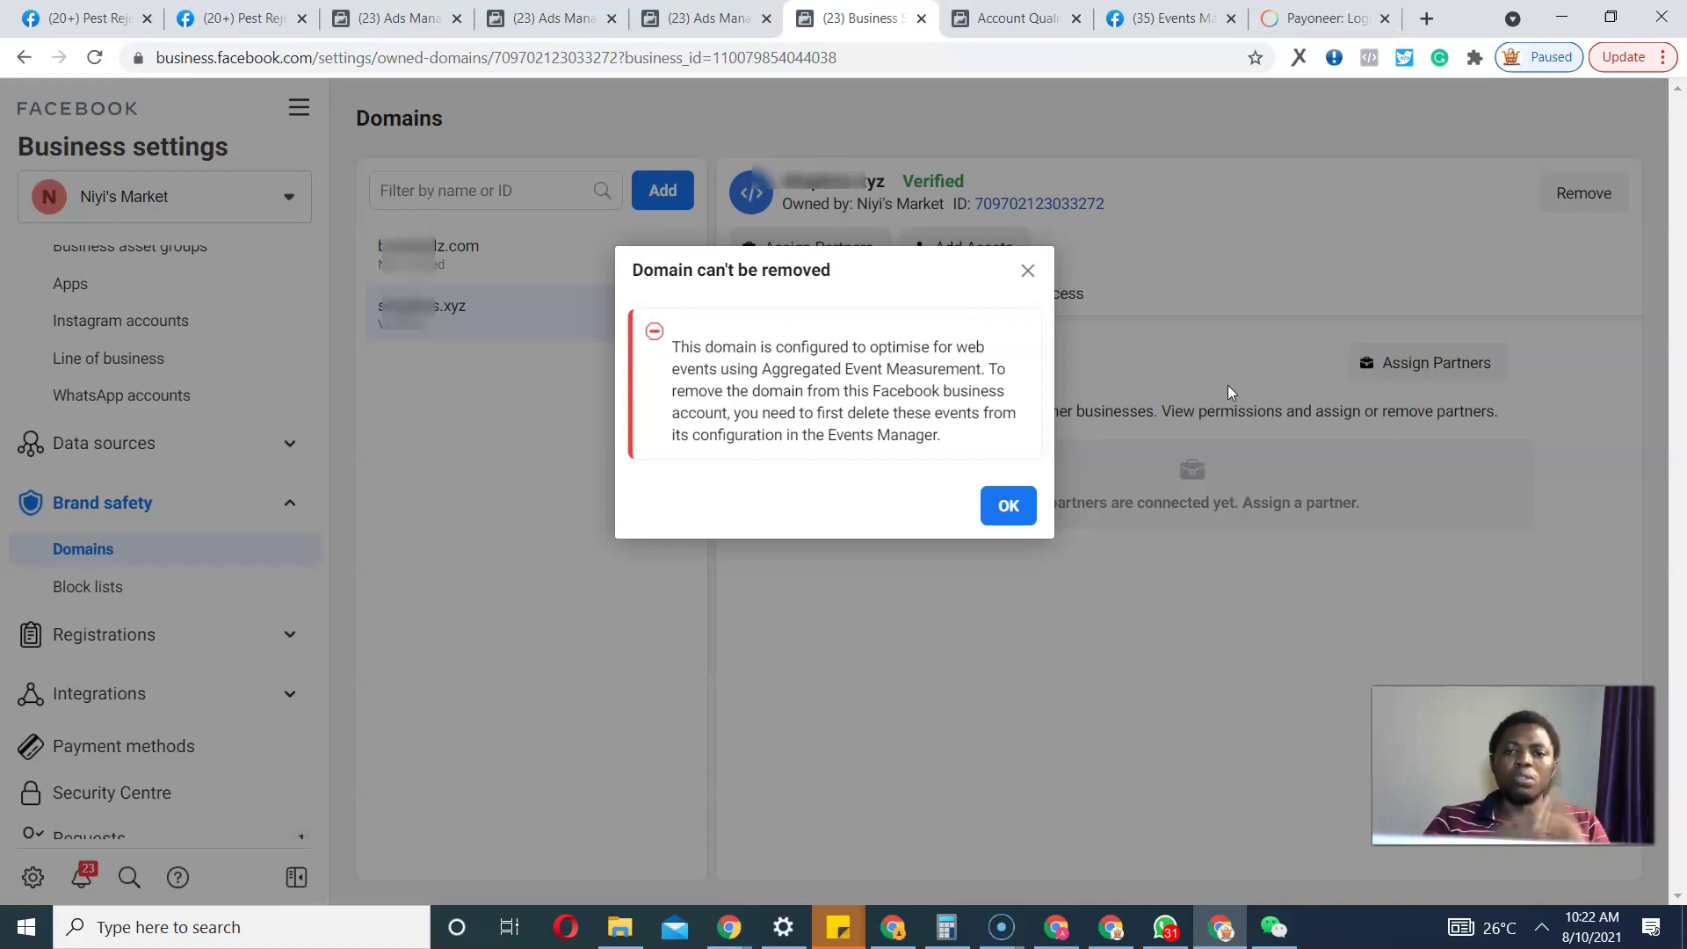
pyautogui.click(1011, 508)
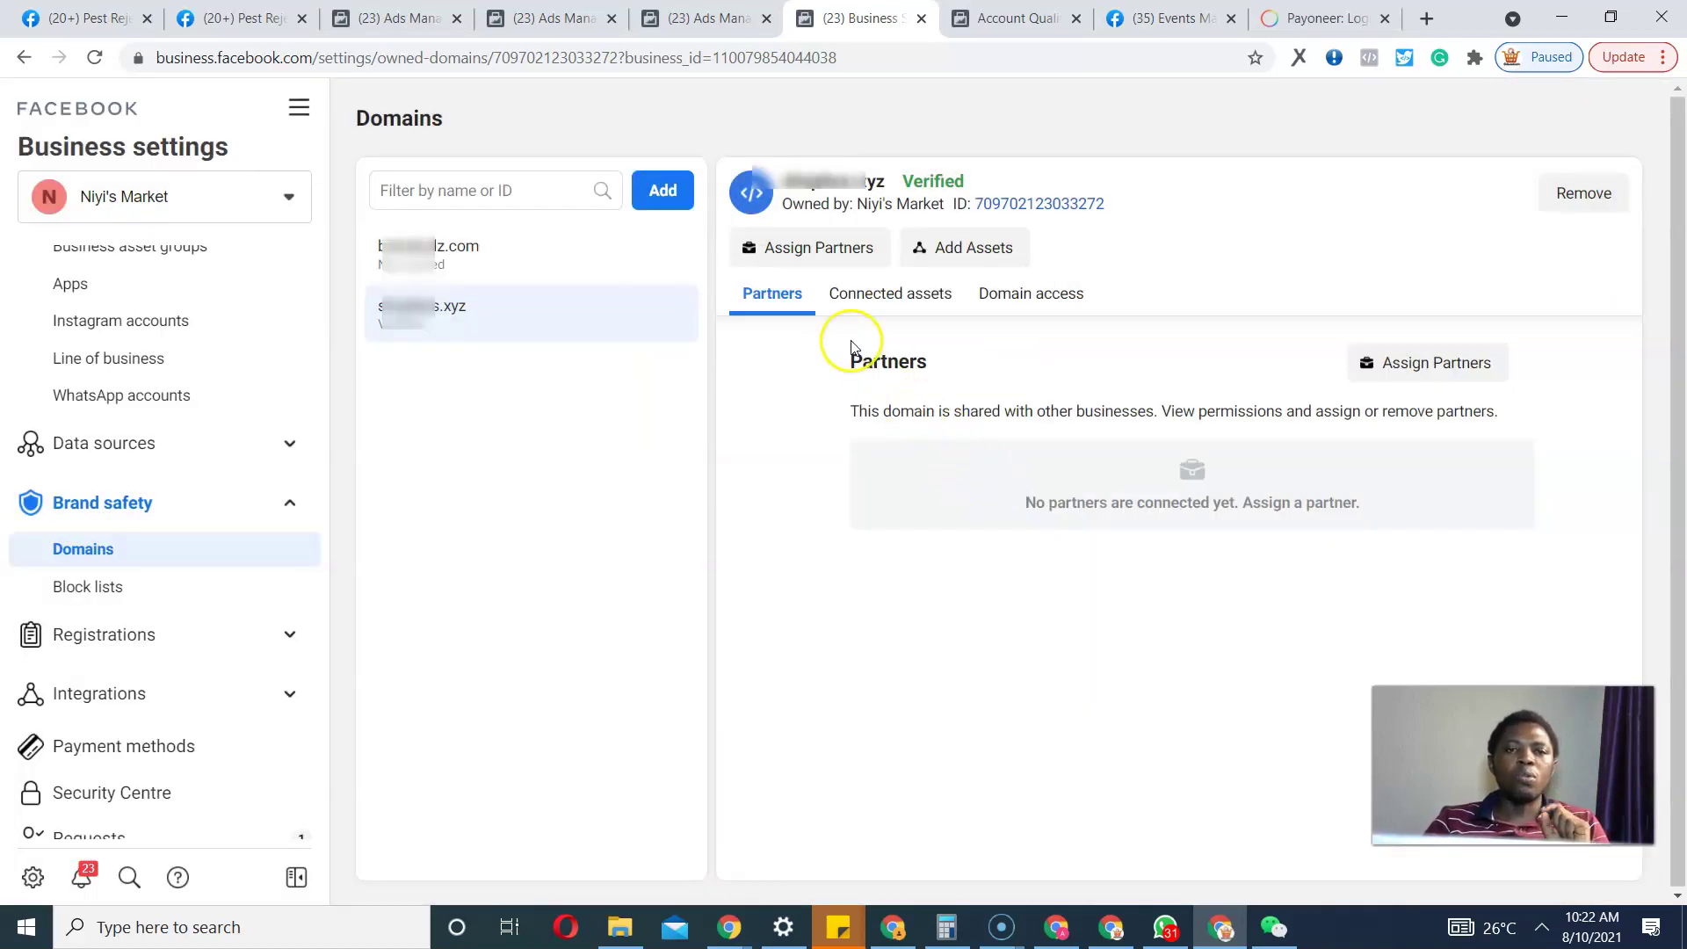
pyautogui.click(393, 17)
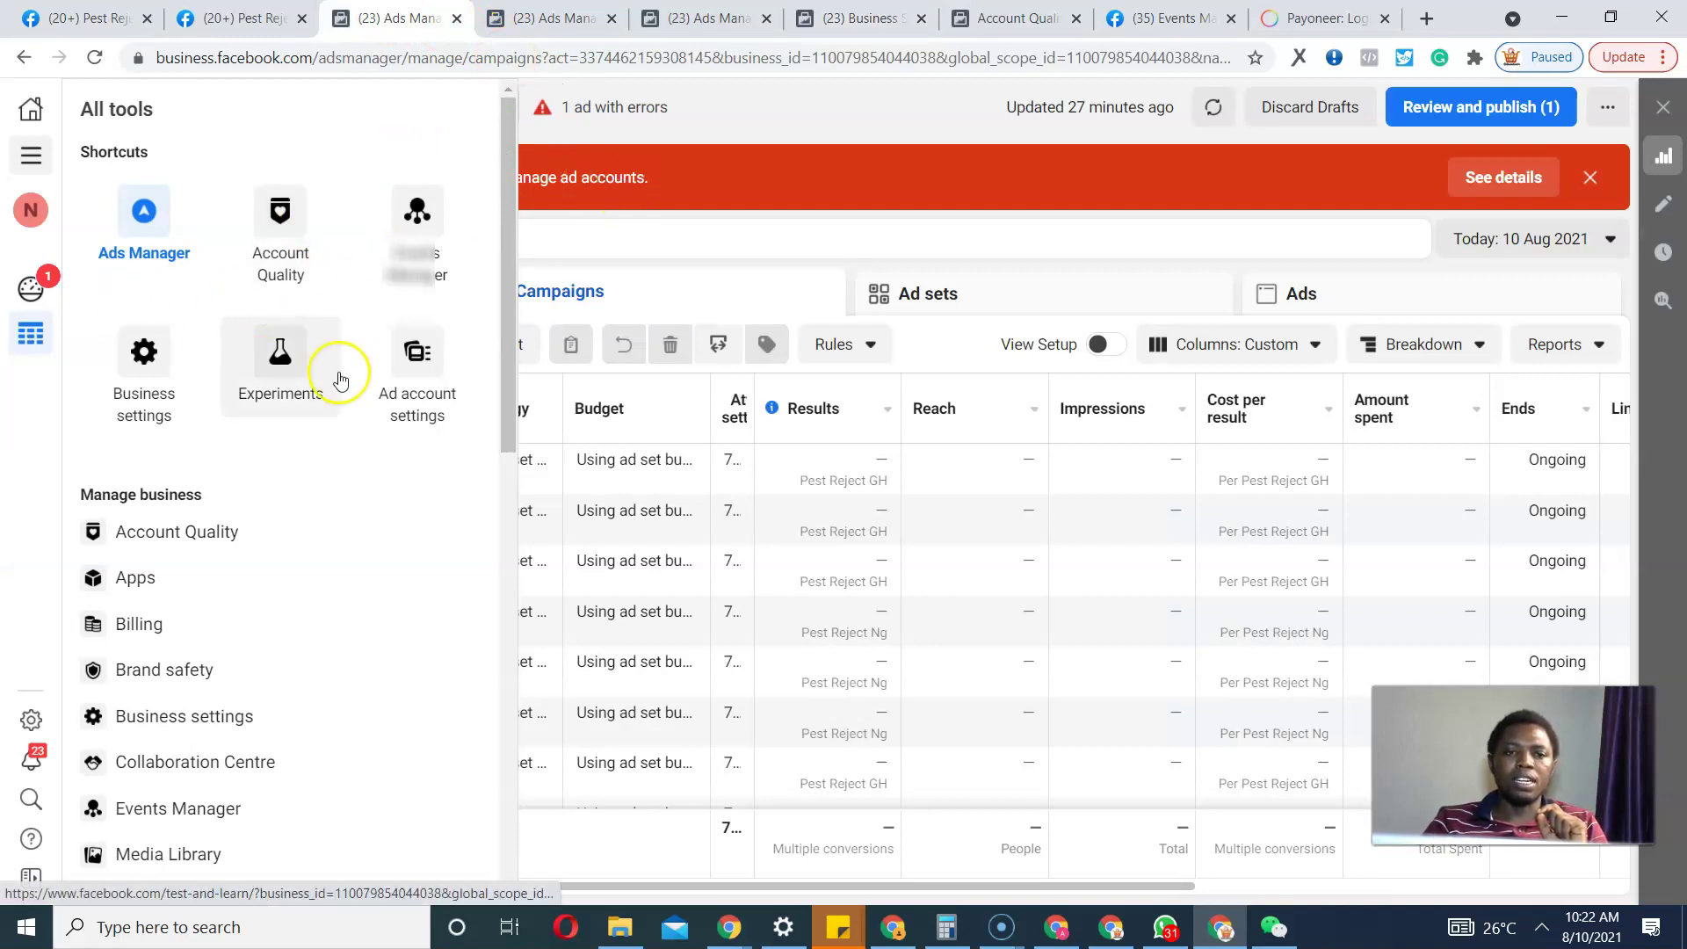
# Step: Launch Events Manager from All tools and open its Custom conversions page
pyautogui.click(419, 230)
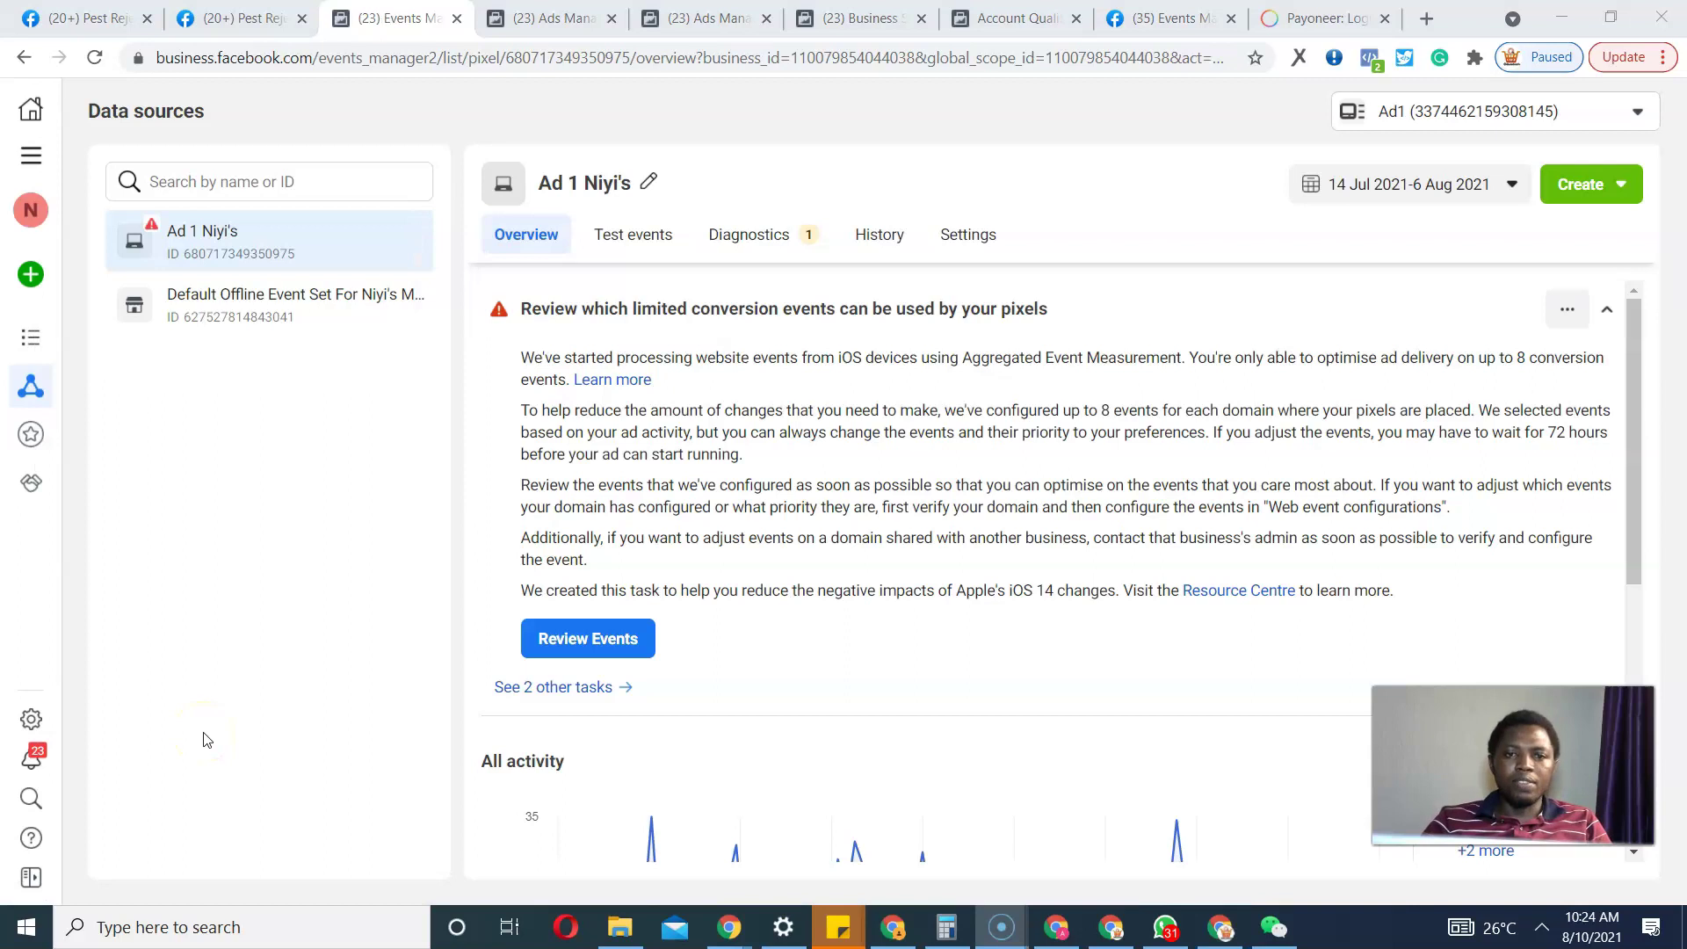
pyautogui.moveTo(94, 377)
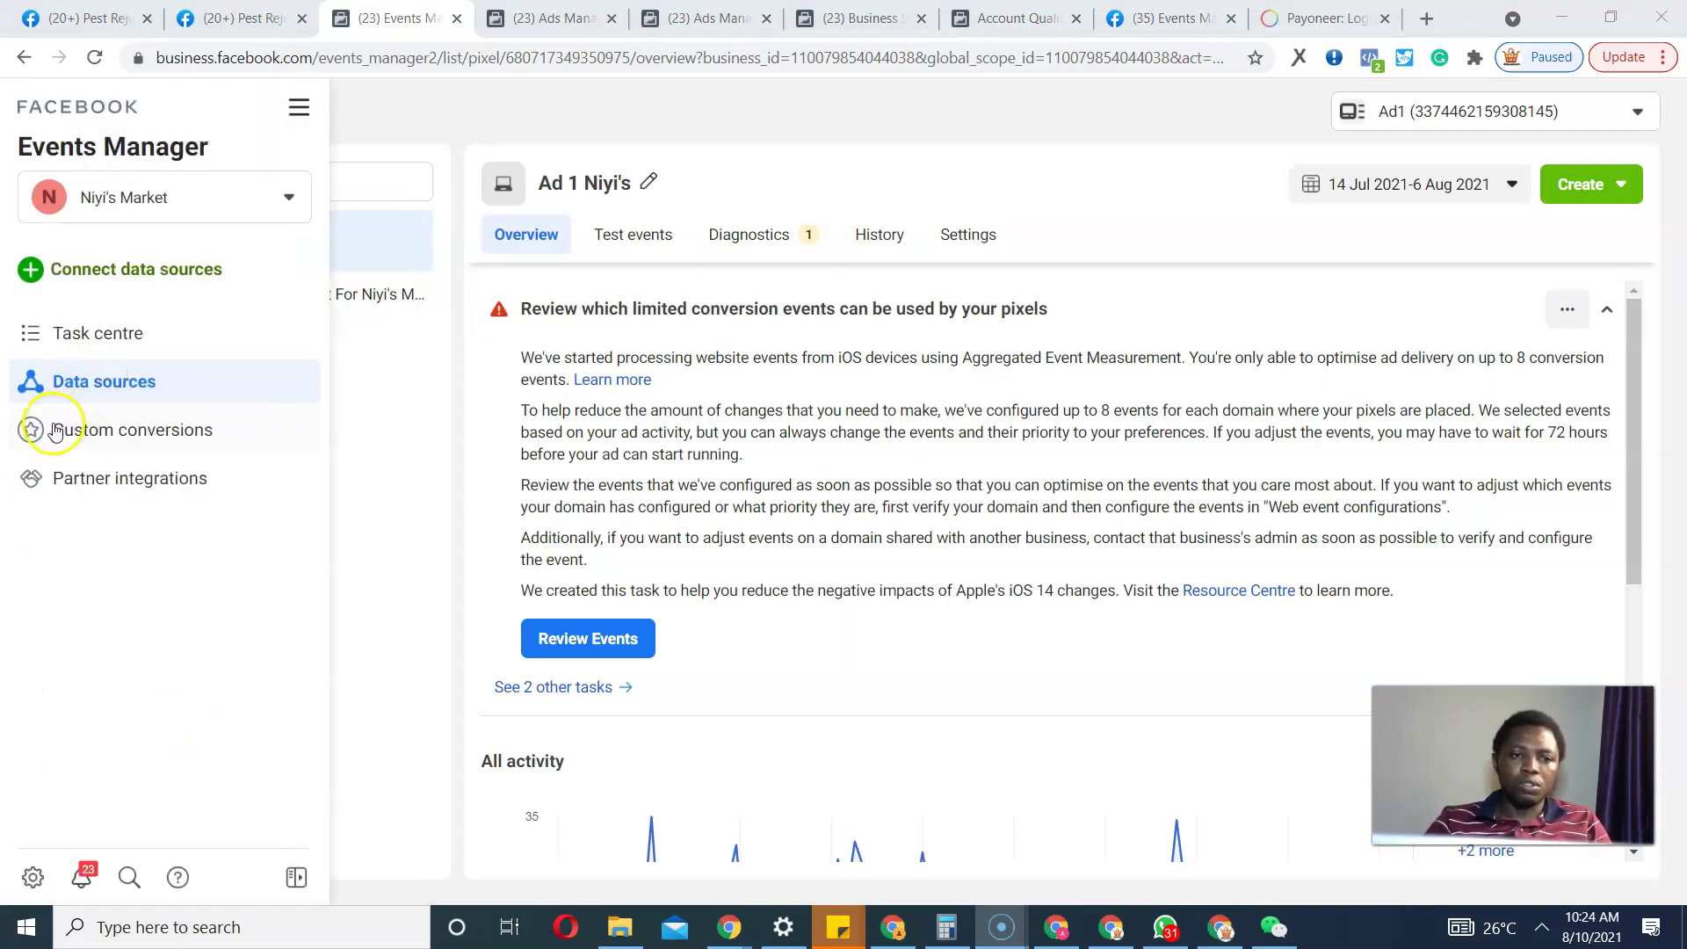
pyautogui.click(81, 437)
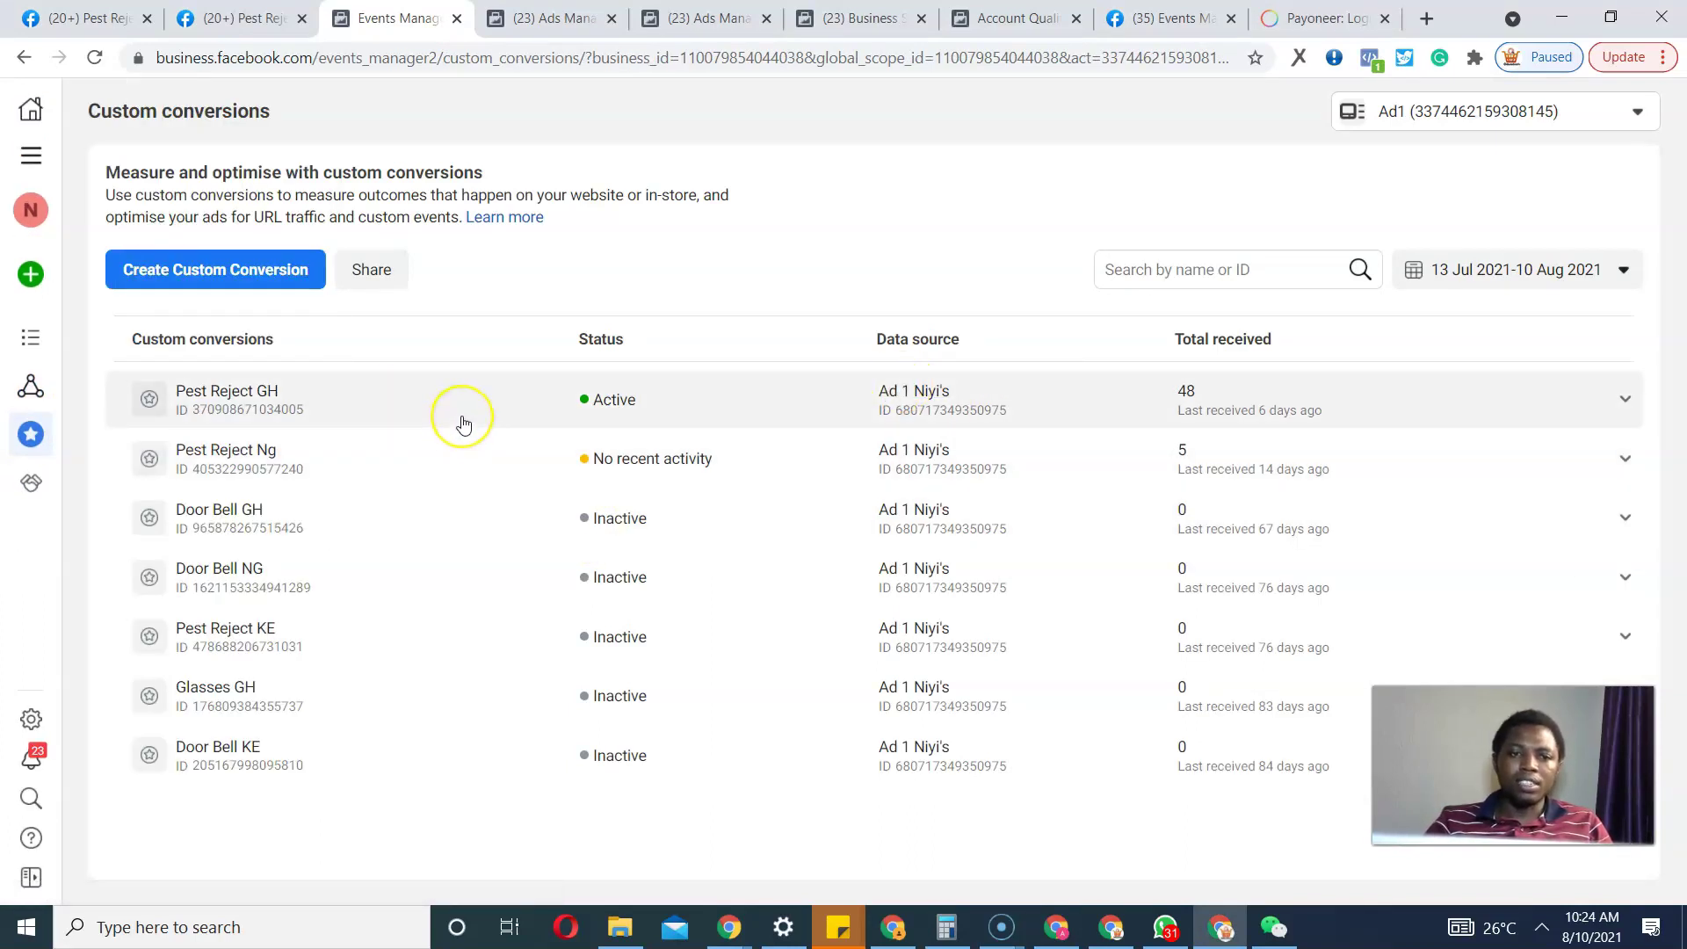
# Step: Review the URL rules of Pest Reject GH and Pest Reject Ng, then begin a new custom conversion
pyautogui.click(1626, 405)
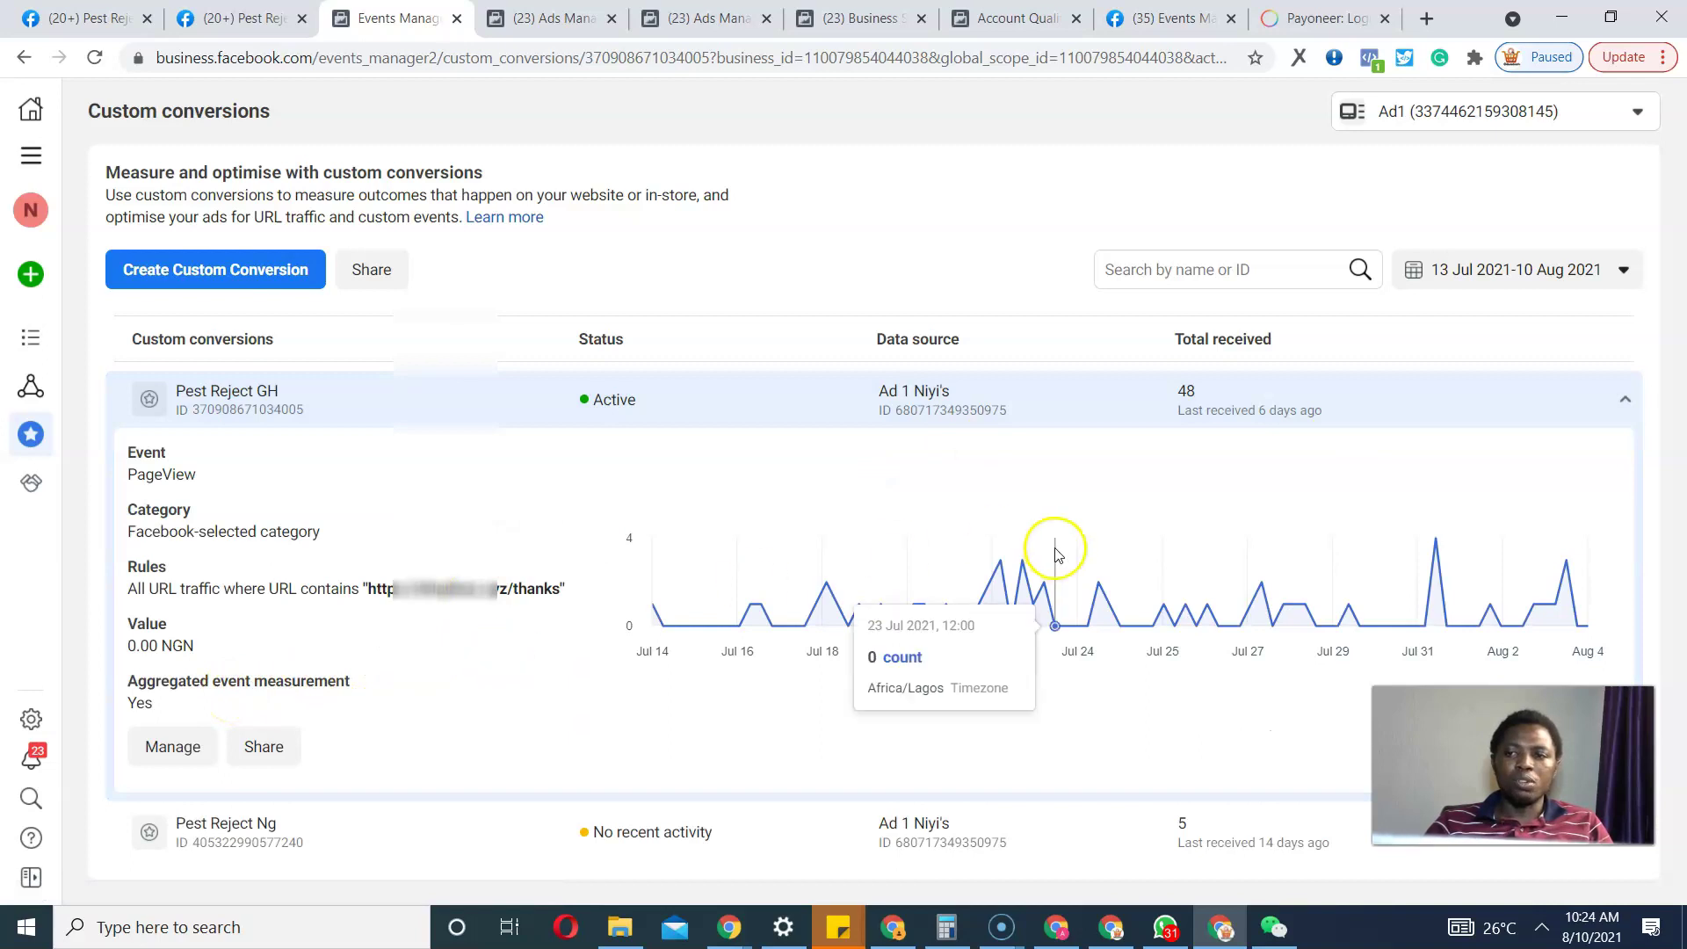
pyautogui.click(1635, 458)
pyautogui.moveTo(1634, 458); pyautogui.dragTo(1637, 646)
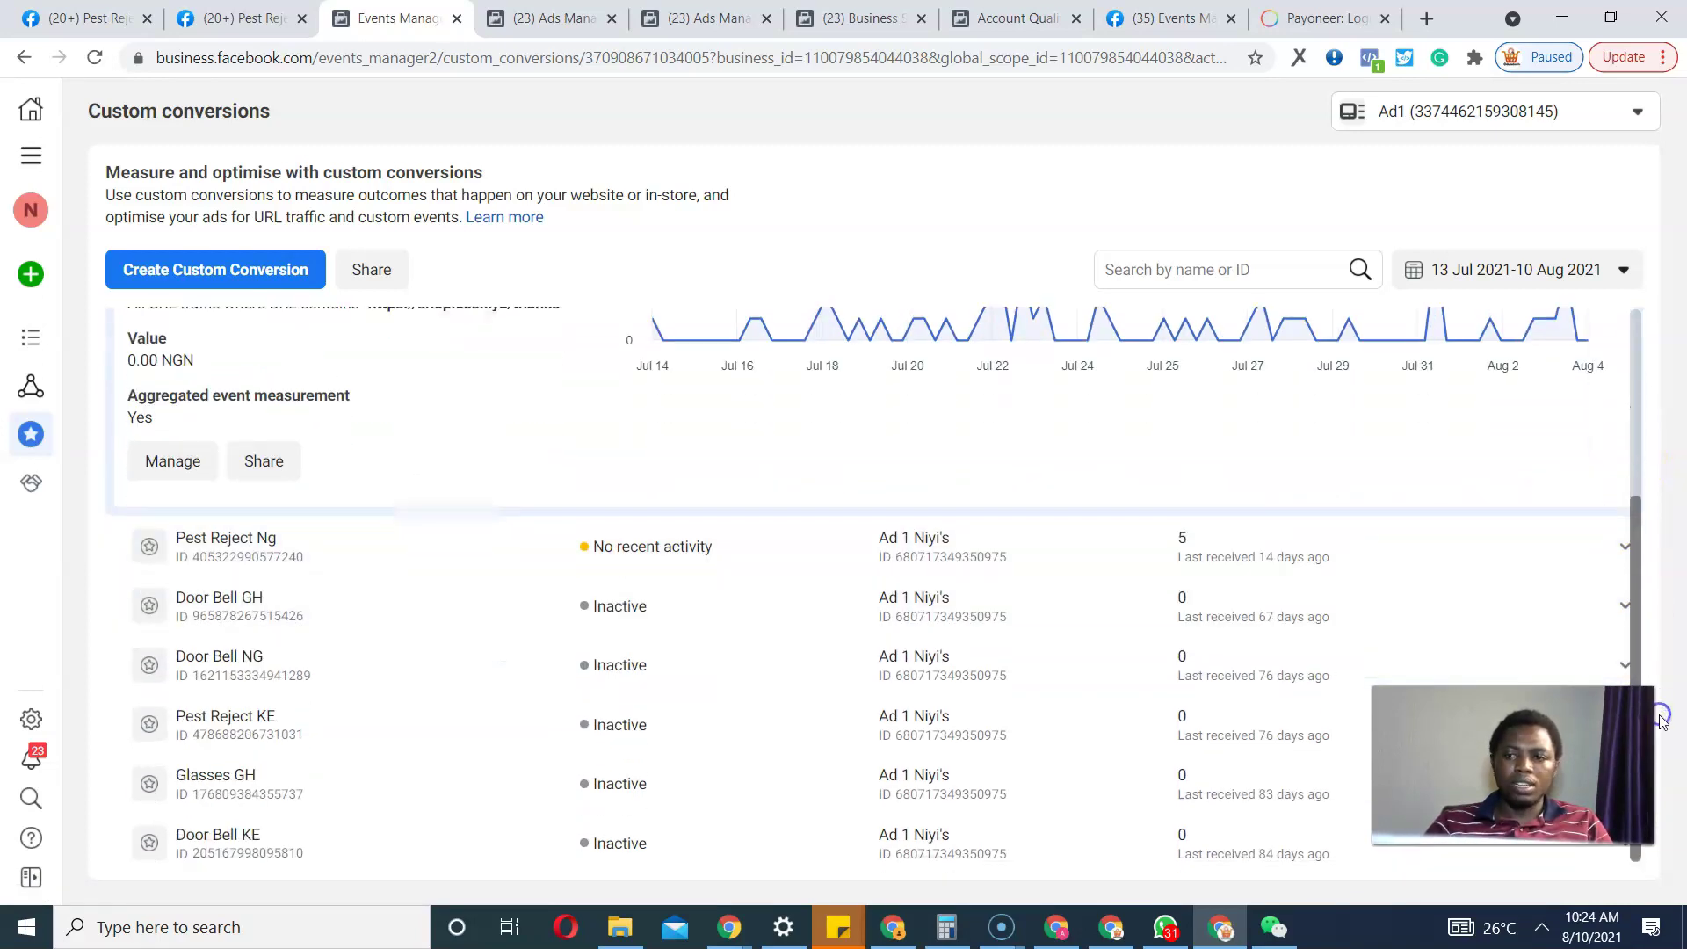
pyautogui.click(1621, 540)
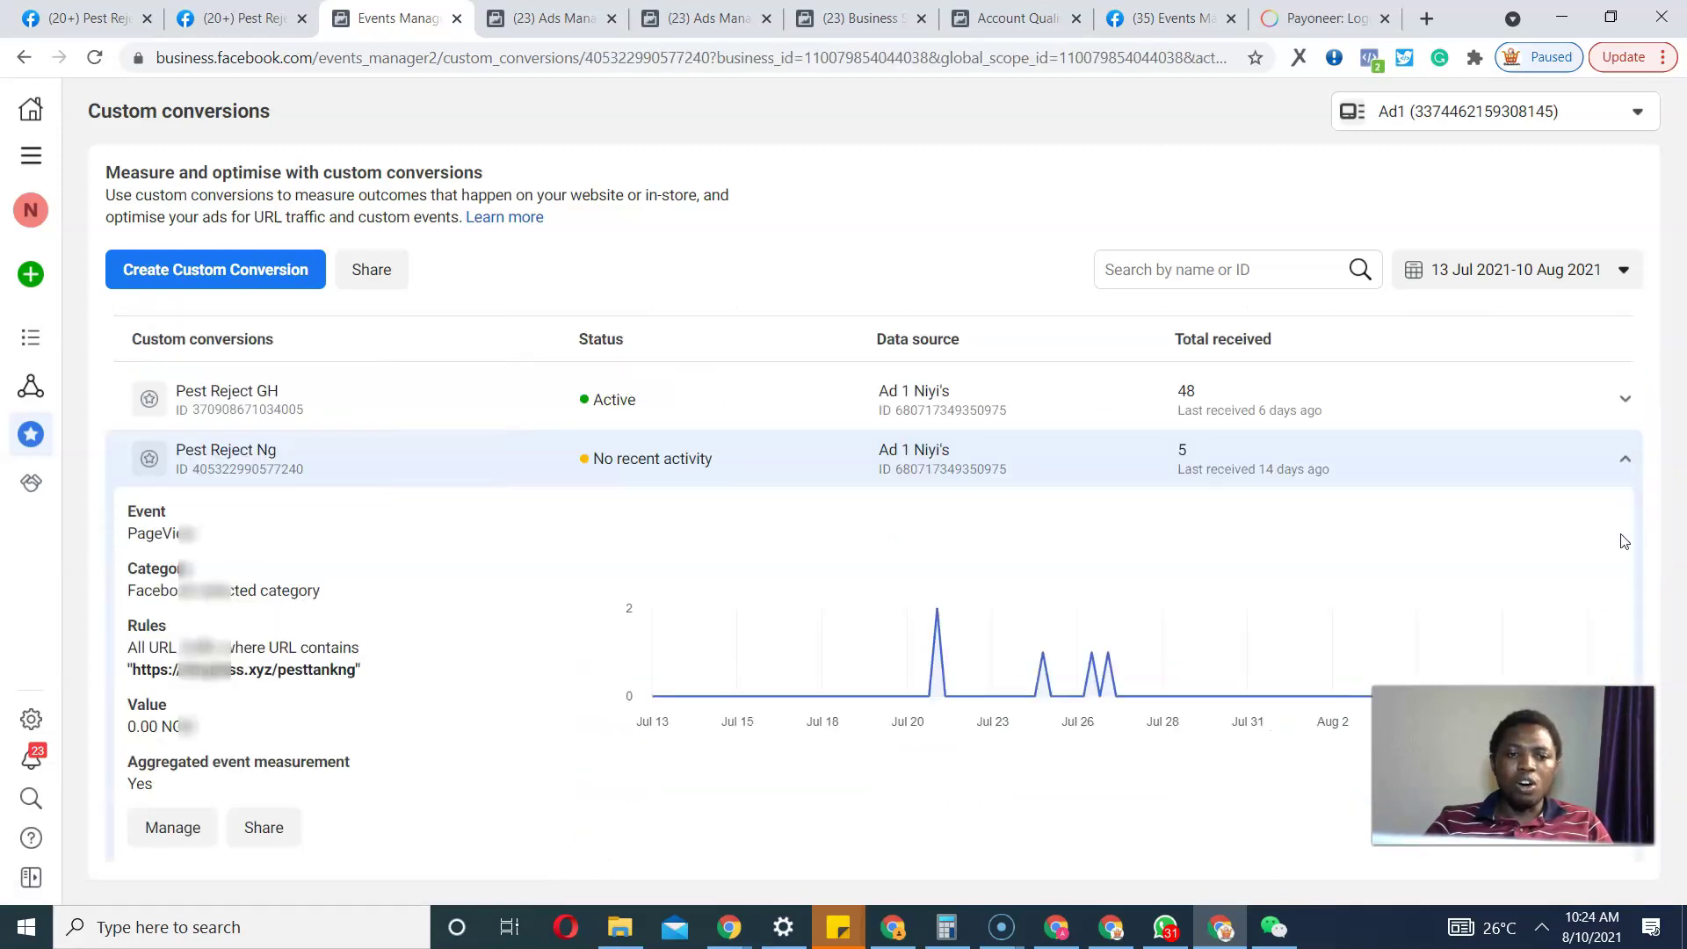
pyautogui.moveTo(1624, 541); pyautogui.dragTo(1656, 552)
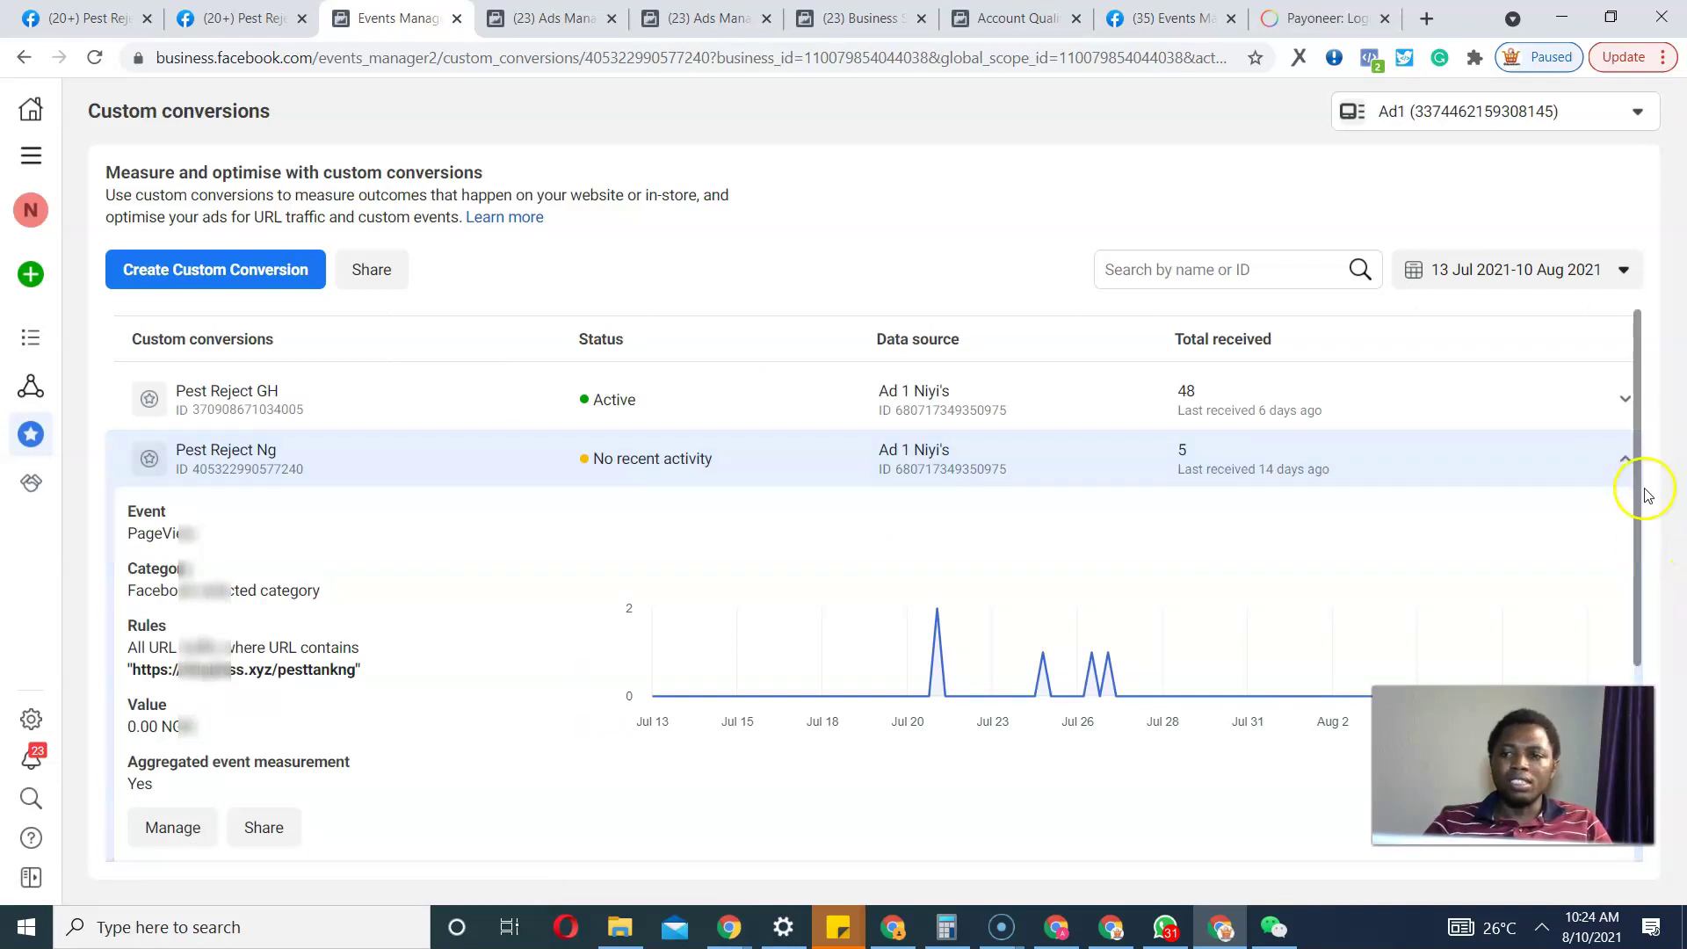
pyautogui.click(1625, 400)
pyautogui.click(180, 270)
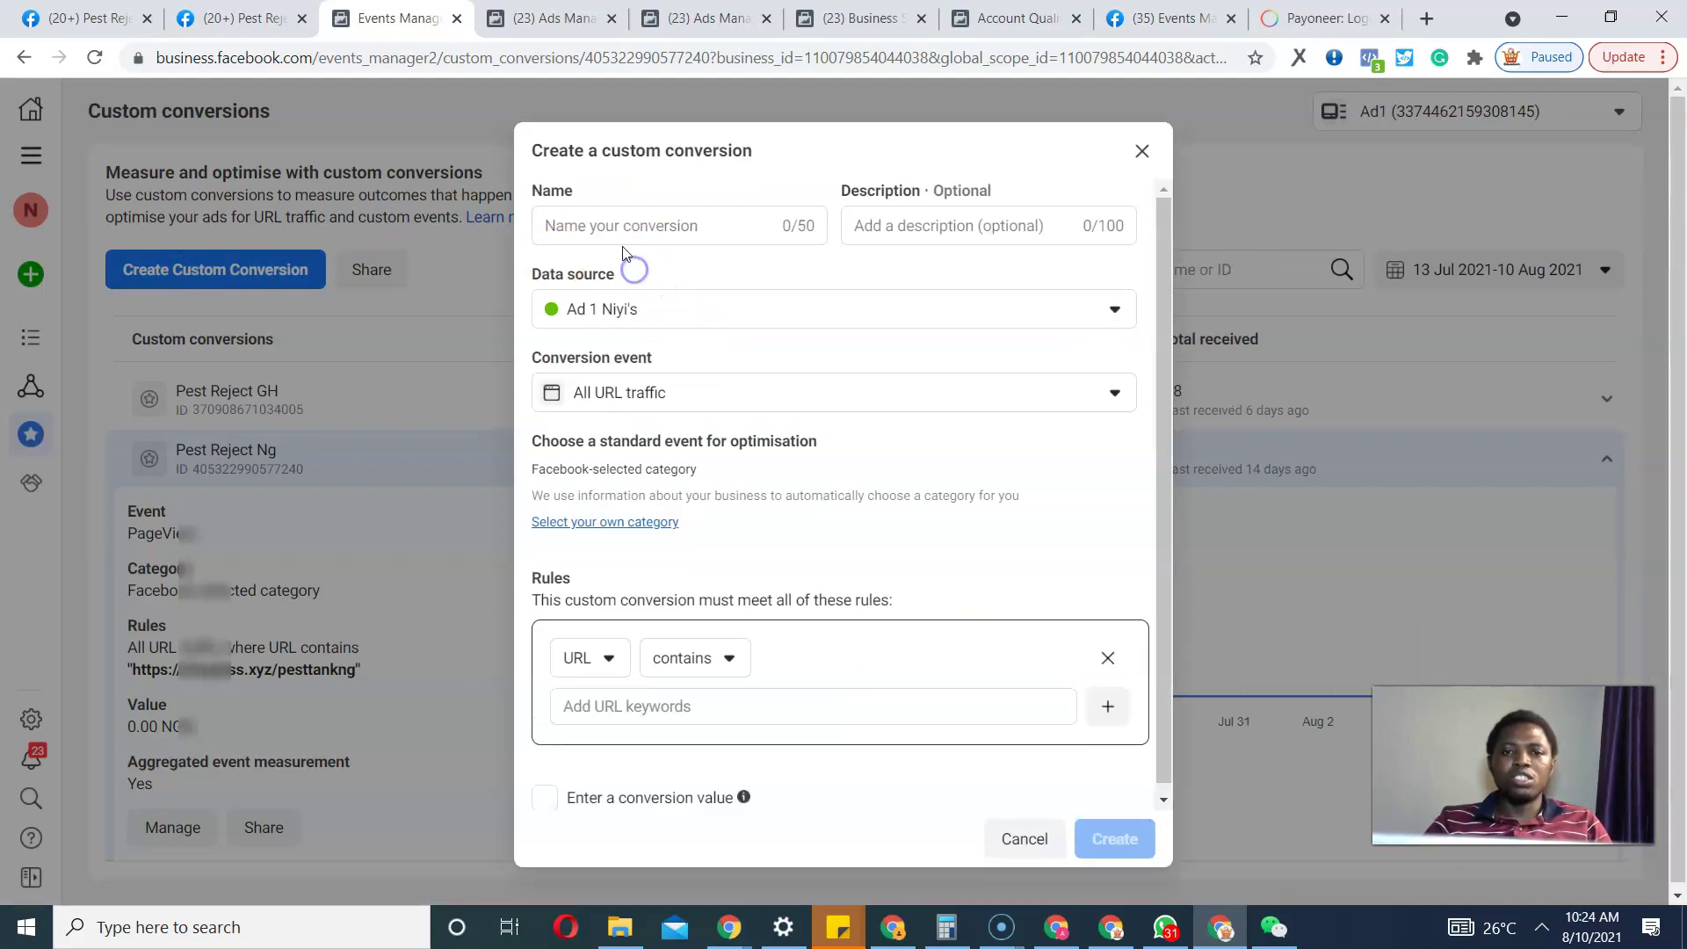
# Step: Create custom conversion 'A' on All URL traffic with the rule URL contains abc.com
pyautogui.click(609, 226)
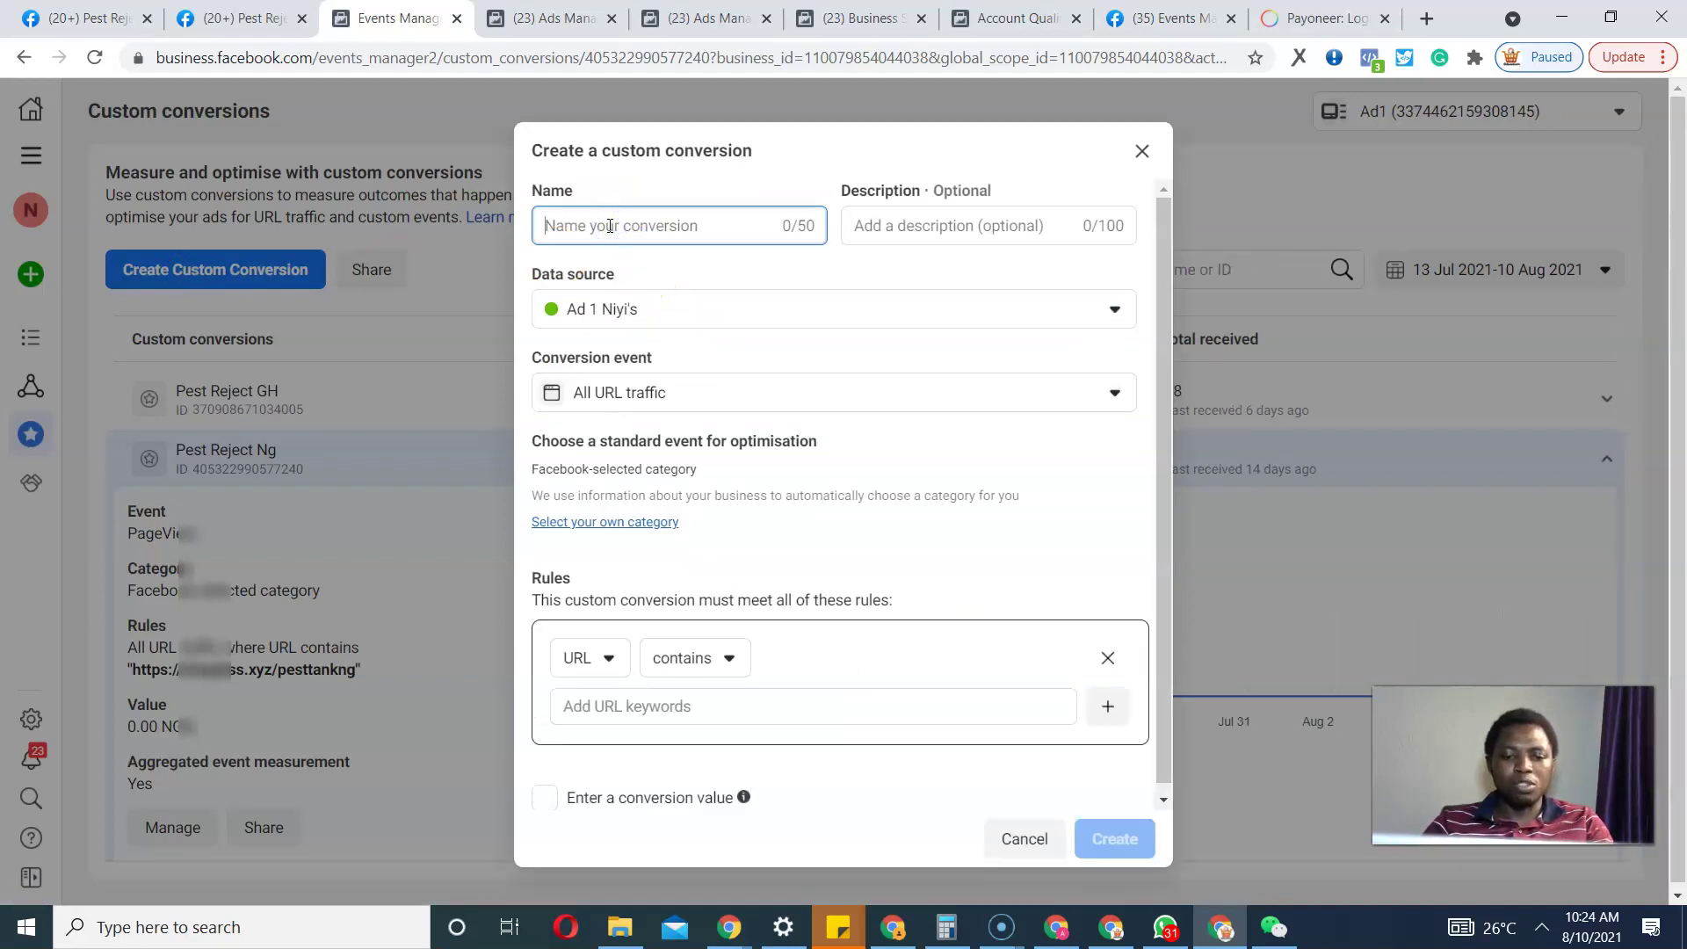
pyautogui.write('A')
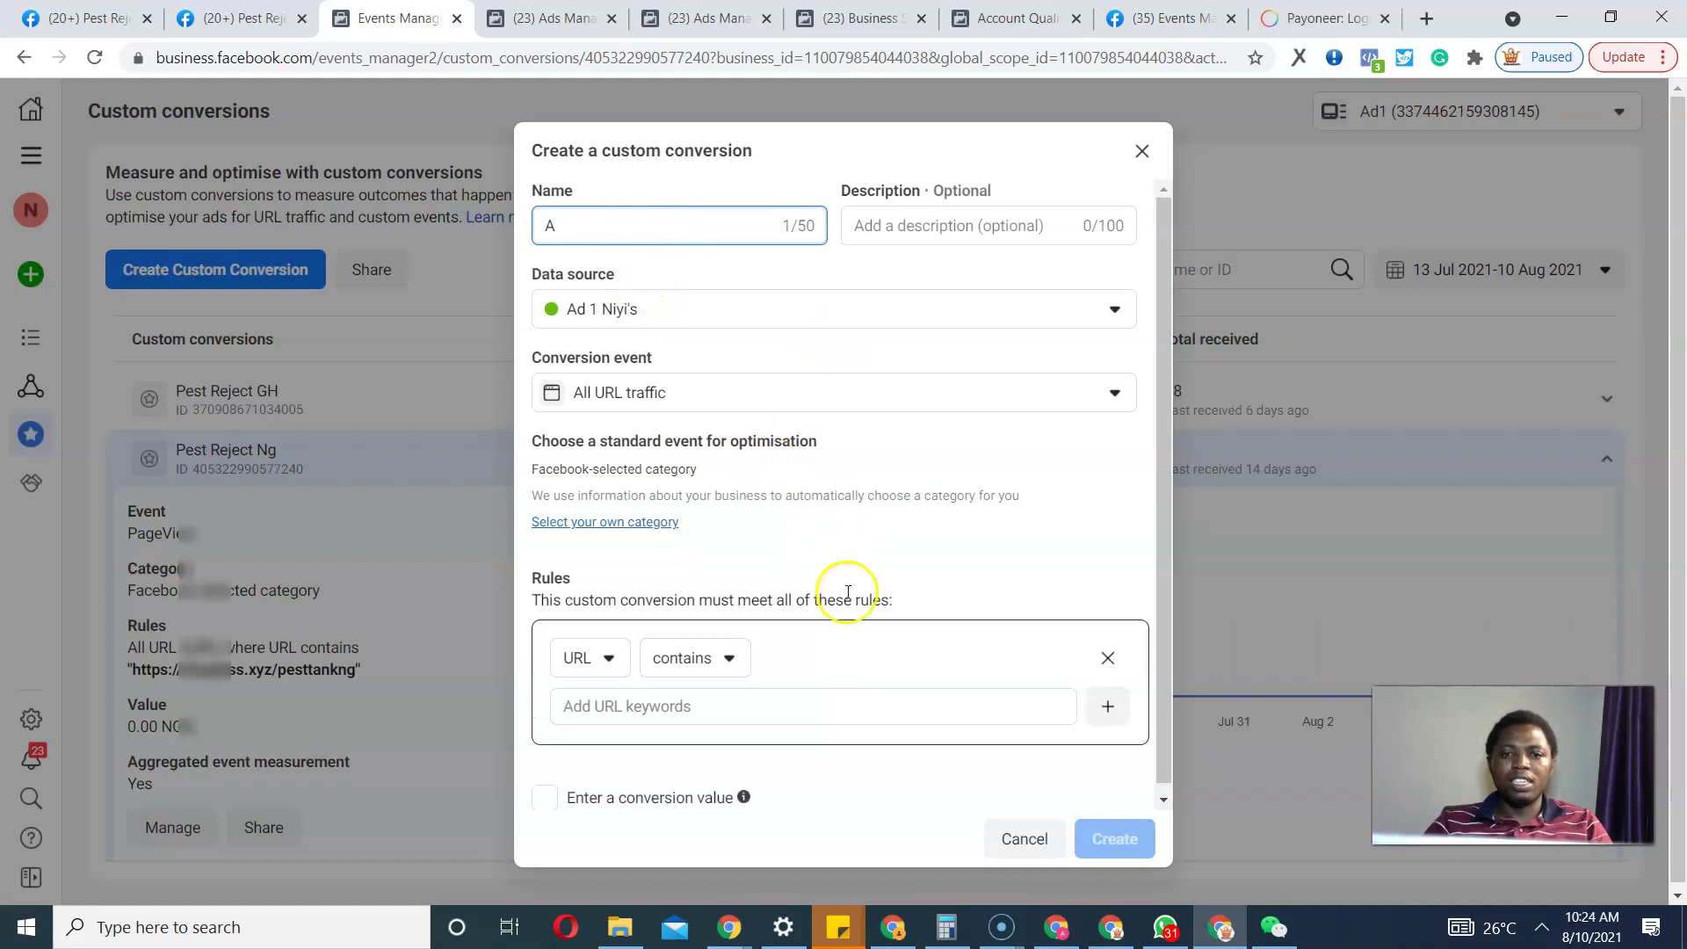
pyautogui.click(682, 698)
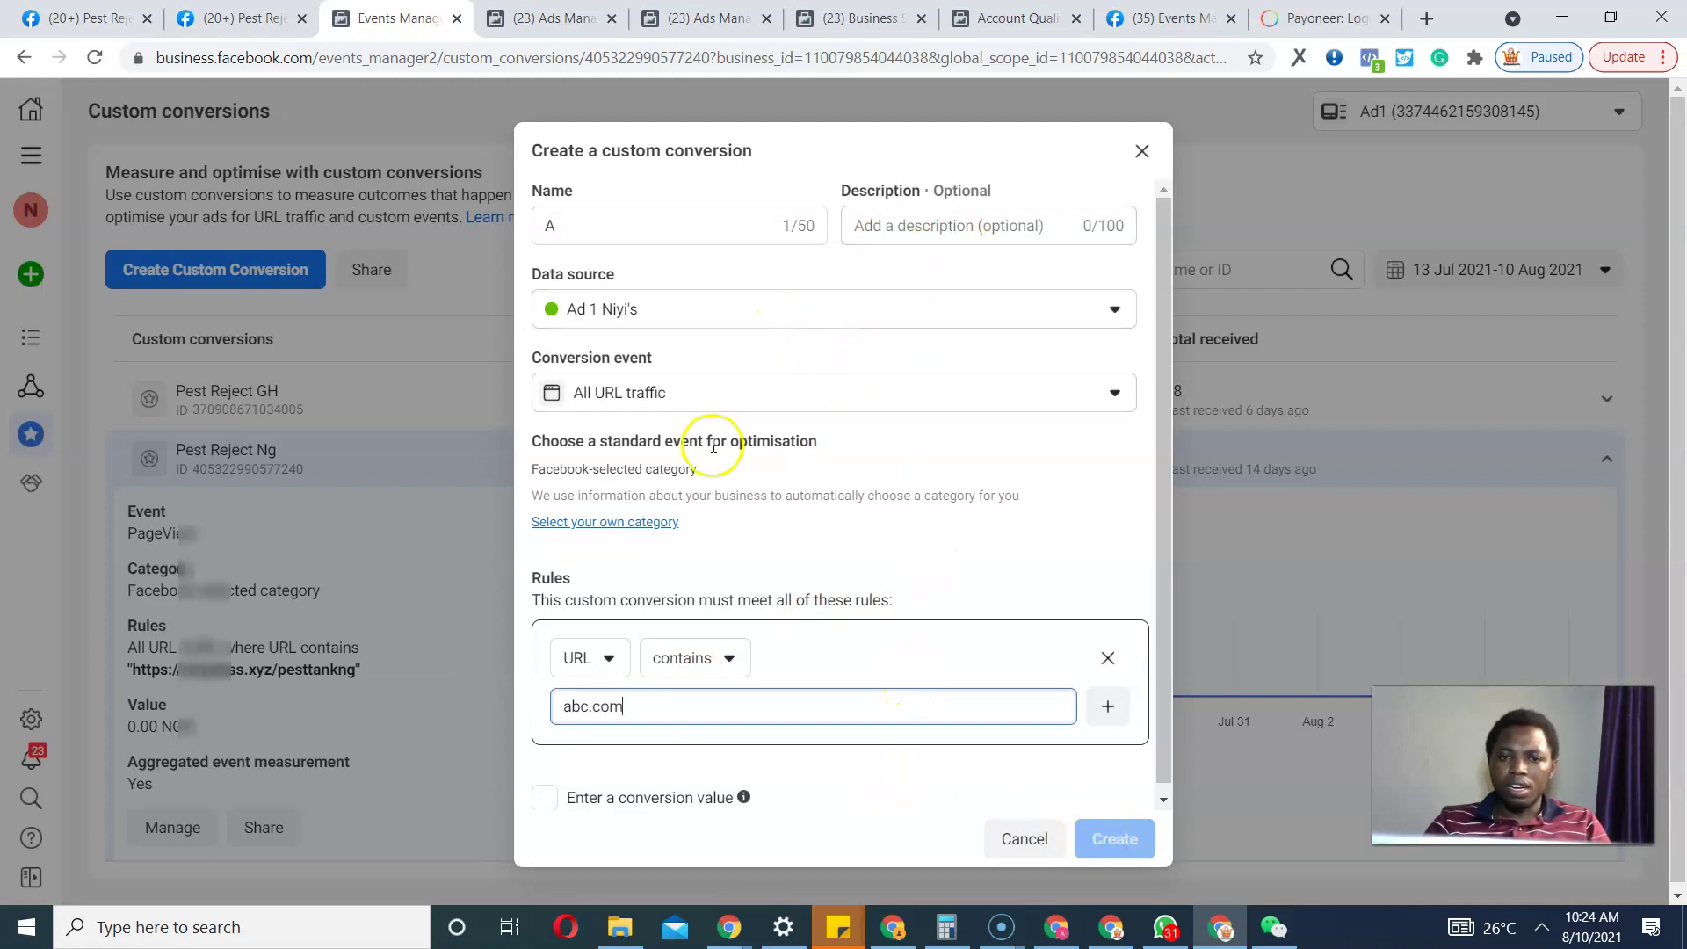
pyautogui.moveTo(1155, 411); pyautogui.dragTo(1150, 470)
pyautogui.click(1113, 837)
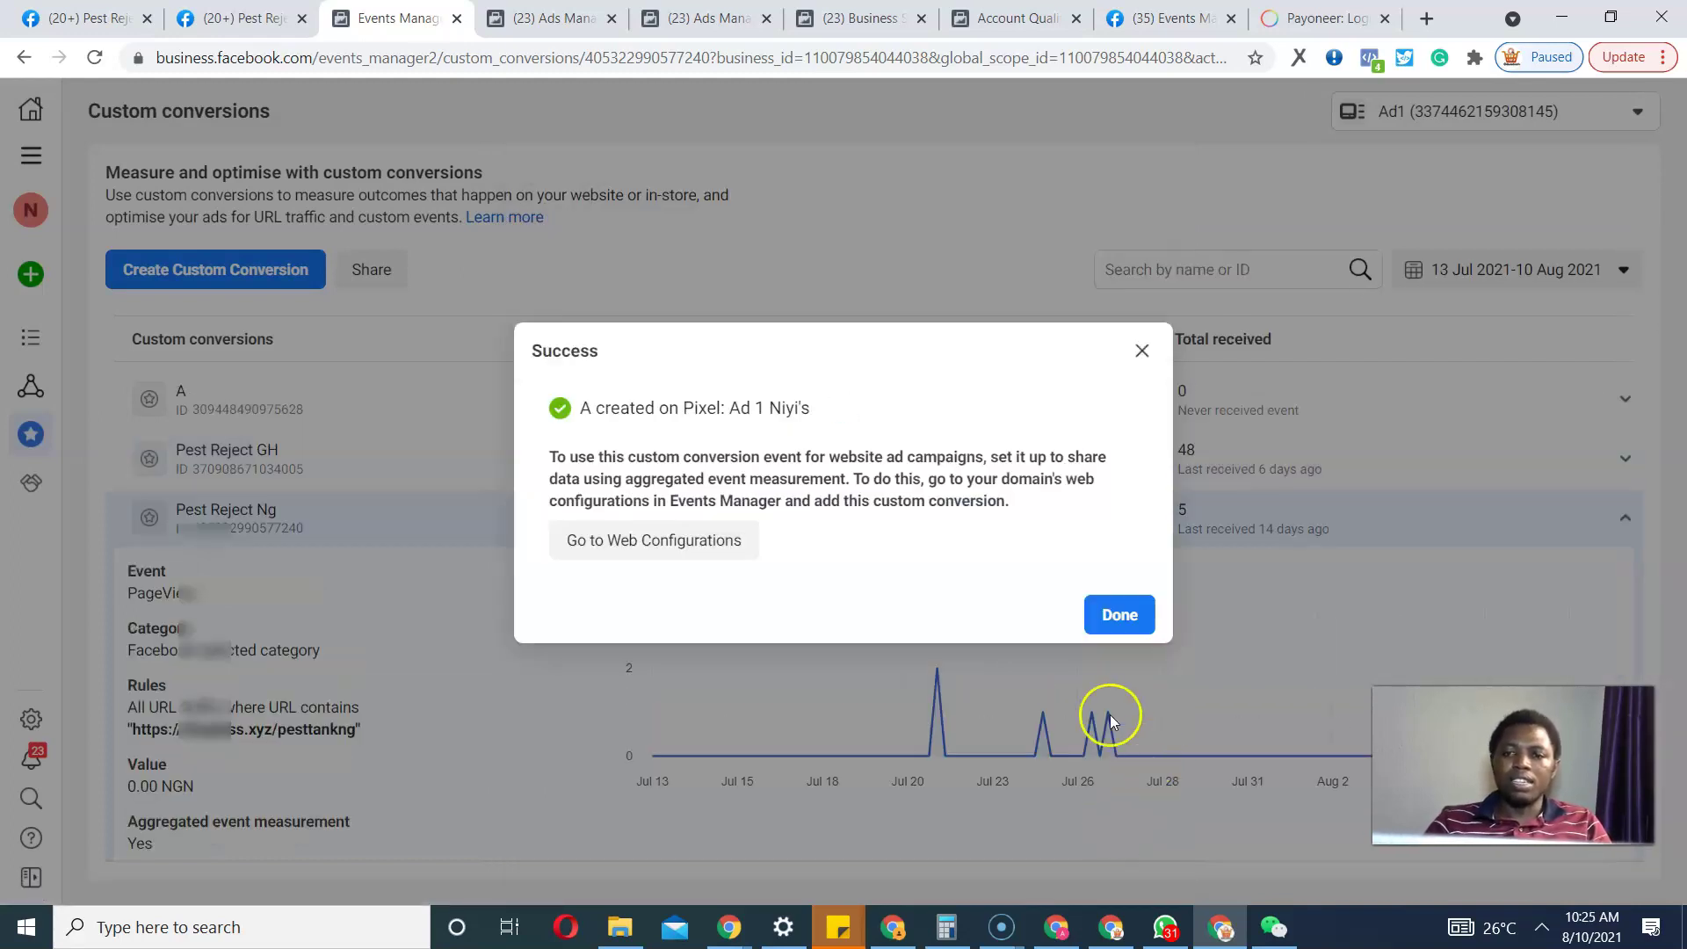
pyautogui.click(1116, 615)
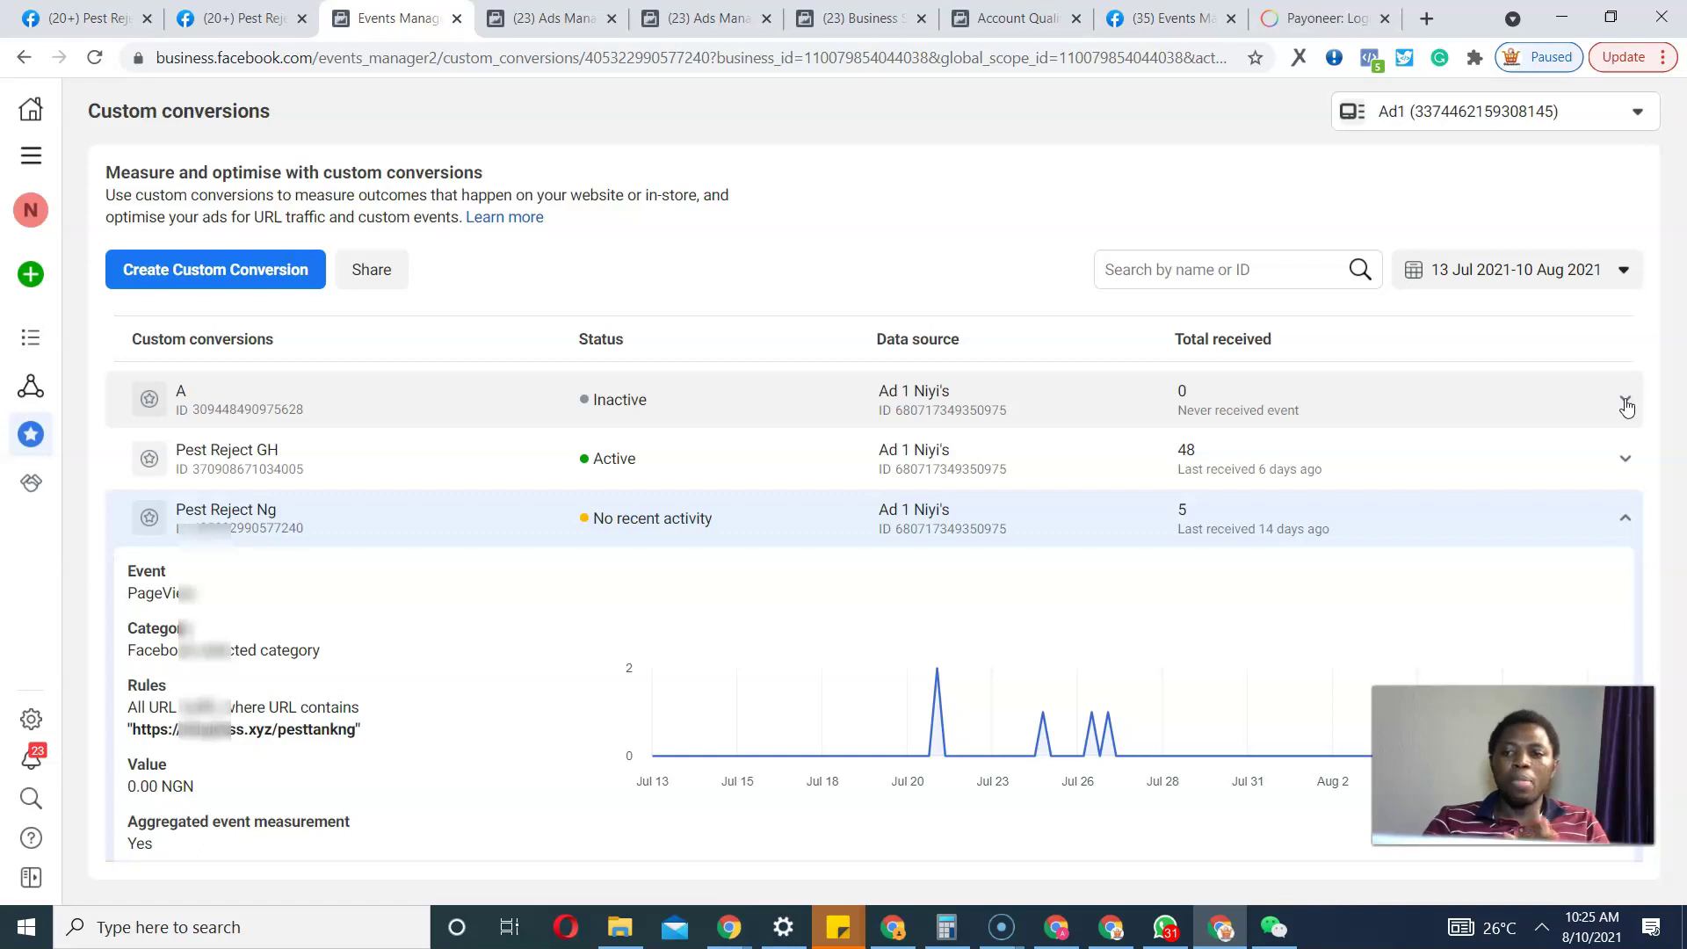
# Step: Open the .xyz domain's web event configurations and enter edit mode for its configured events
pyautogui.click(1625, 402)
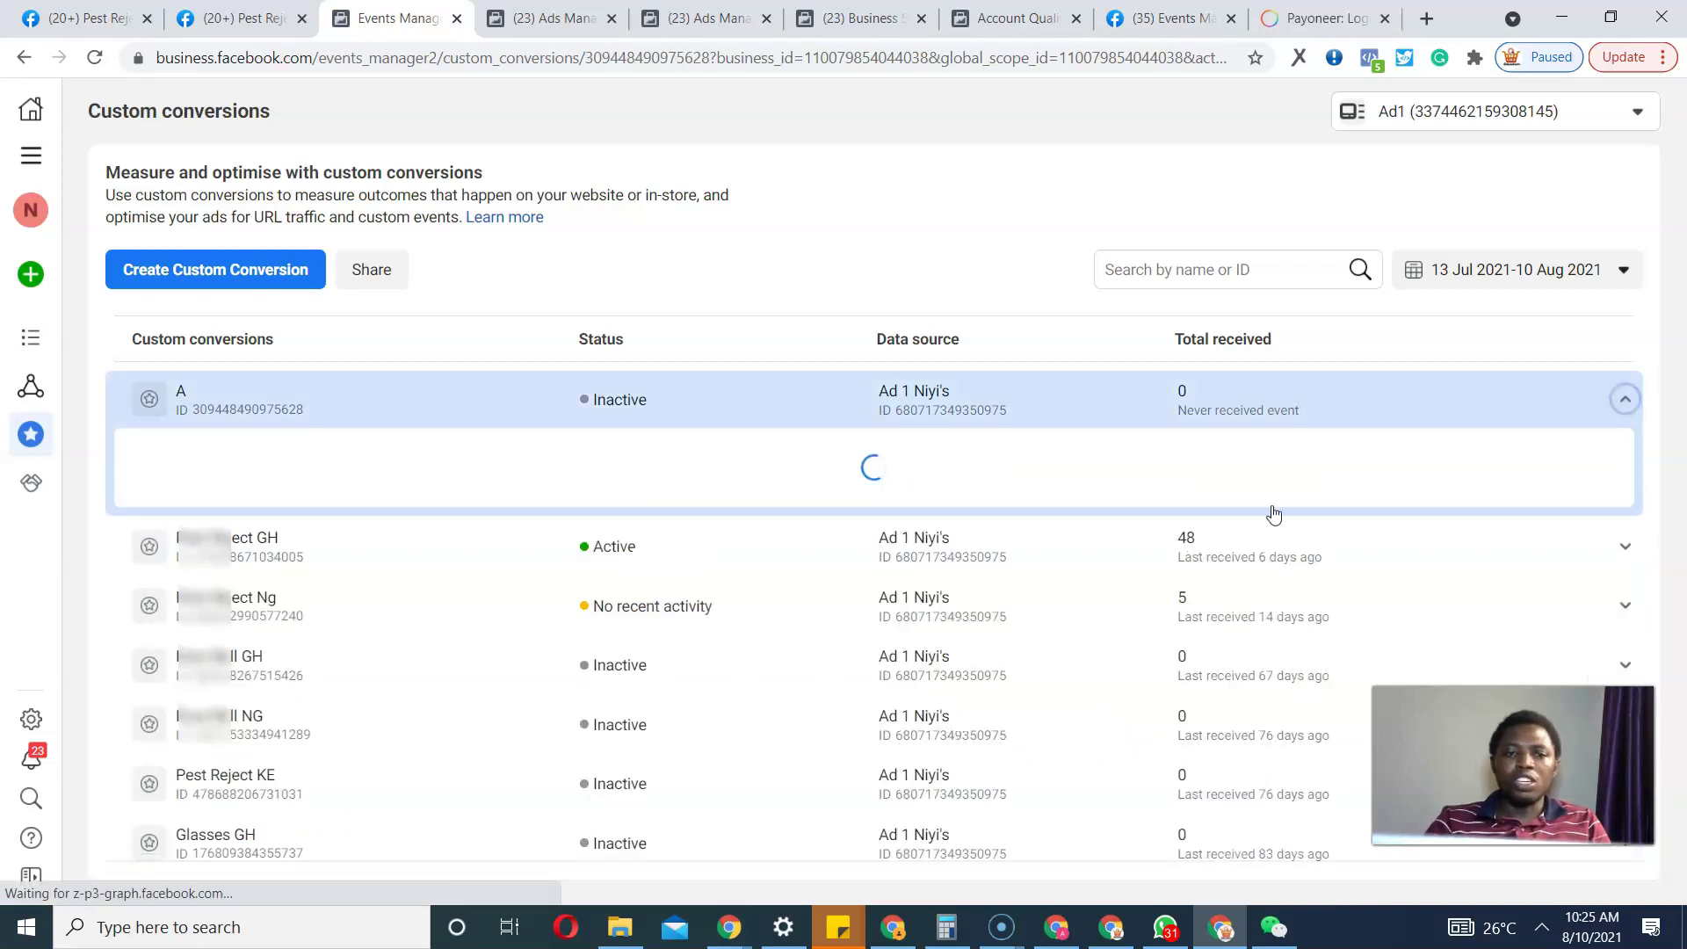
pyautogui.click(153, 725)
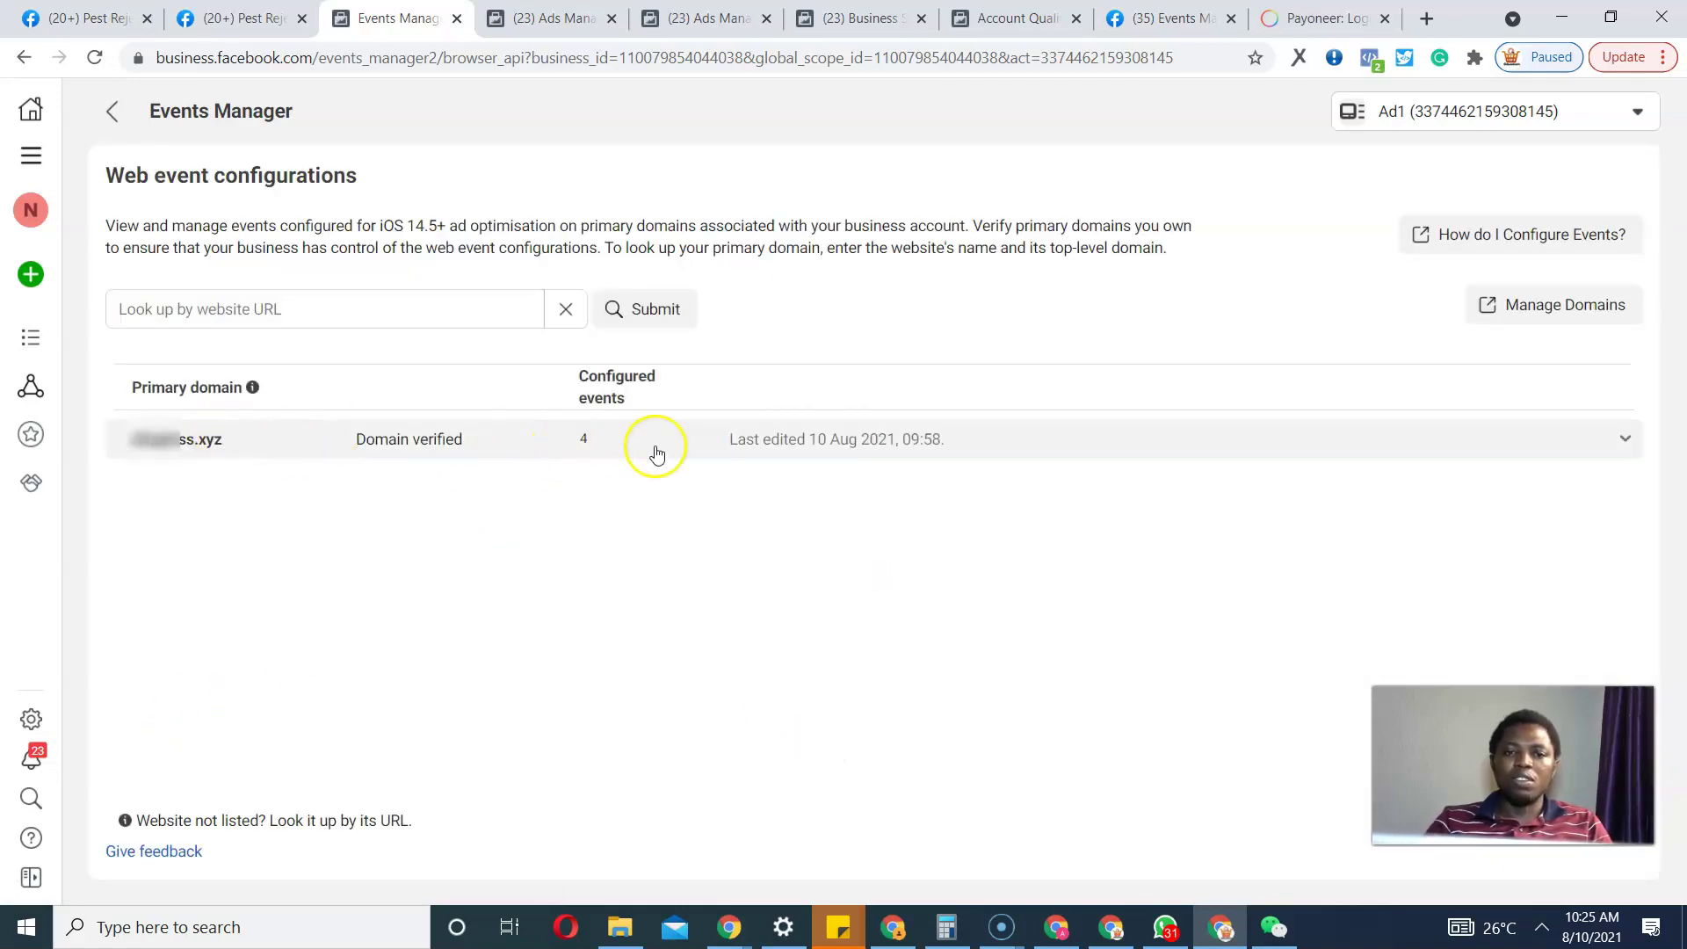
pyautogui.click(1625, 438)
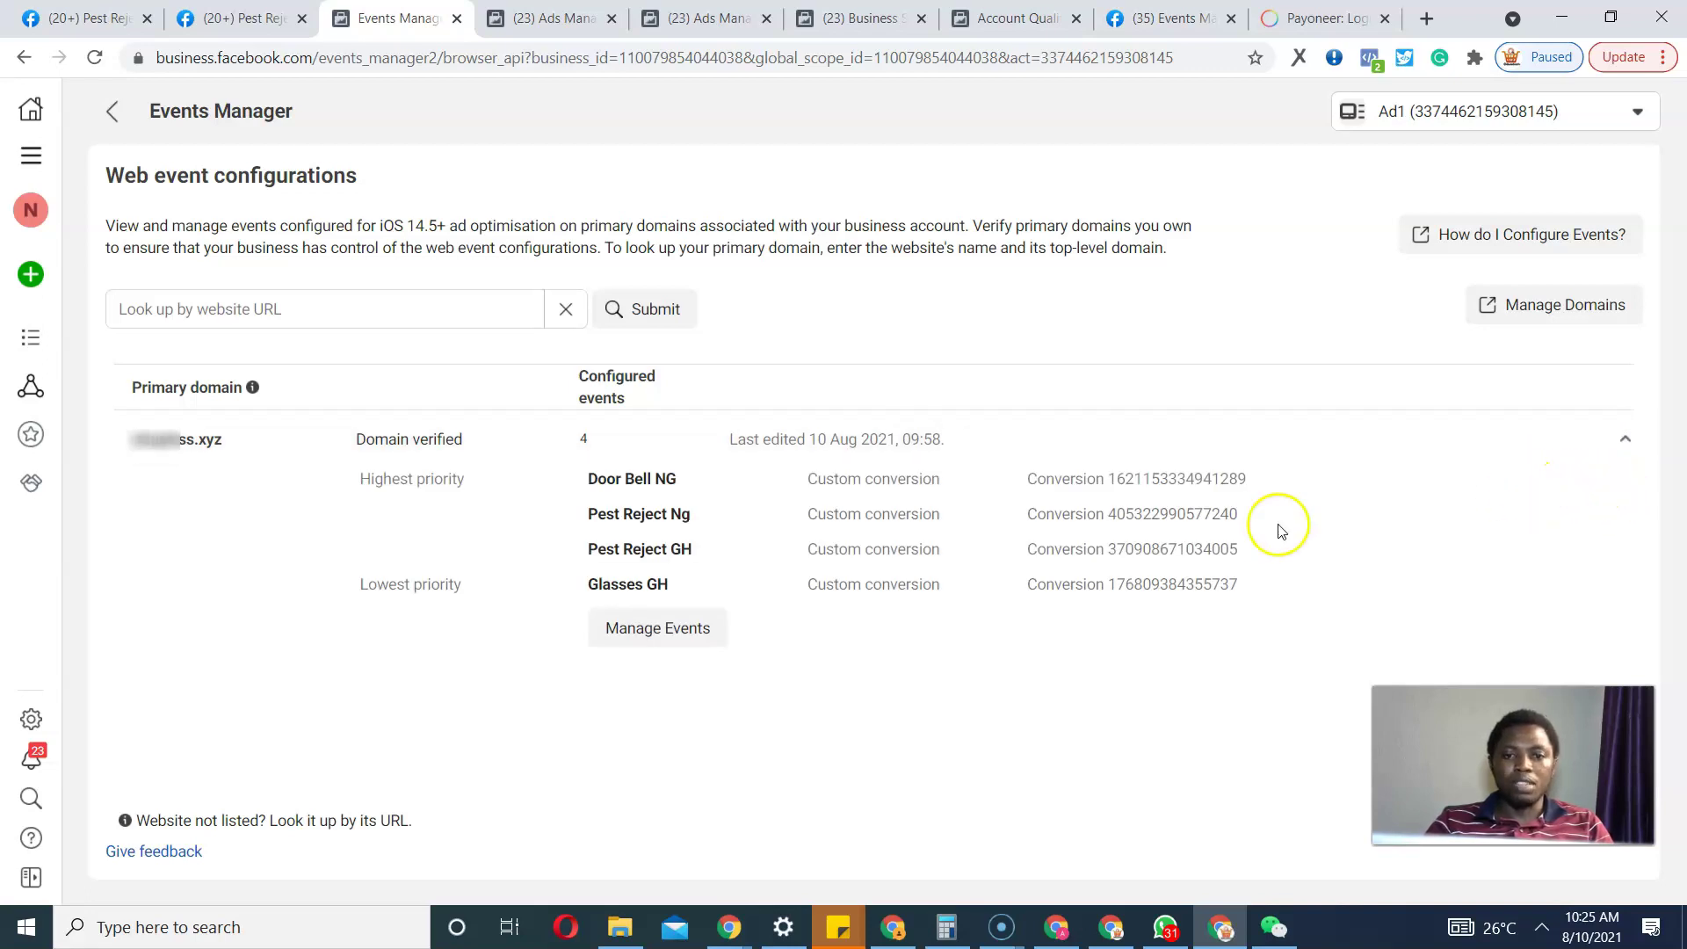
pyautogui.click(620, 633)
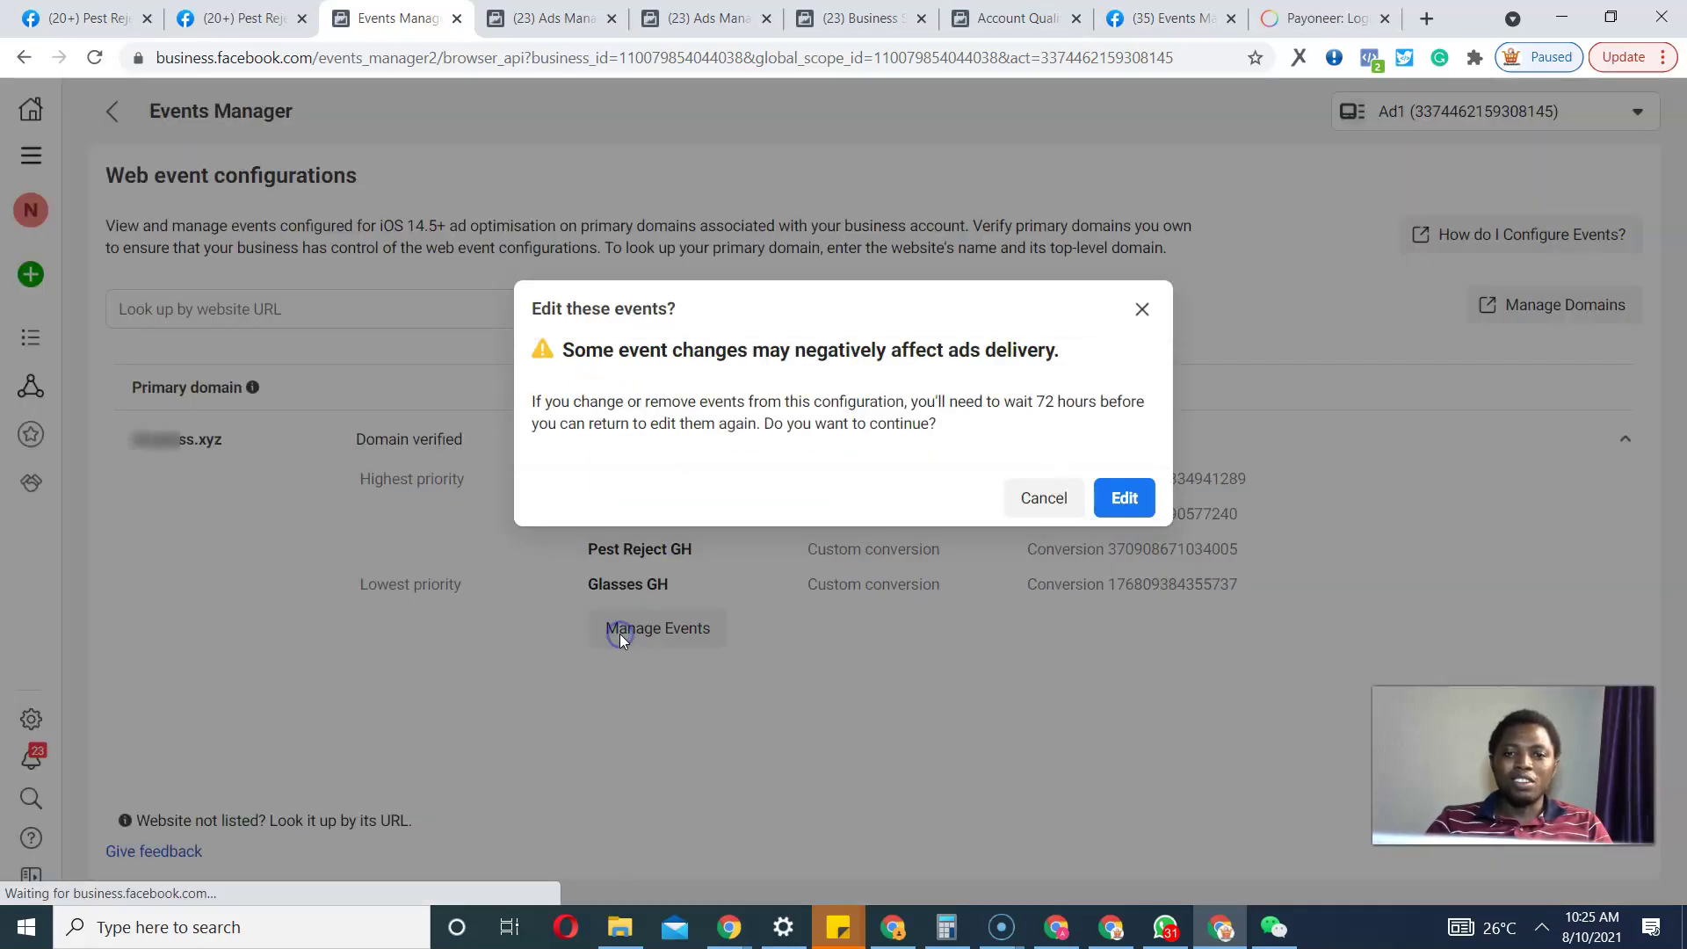
pyautogui.click(1125, 498)
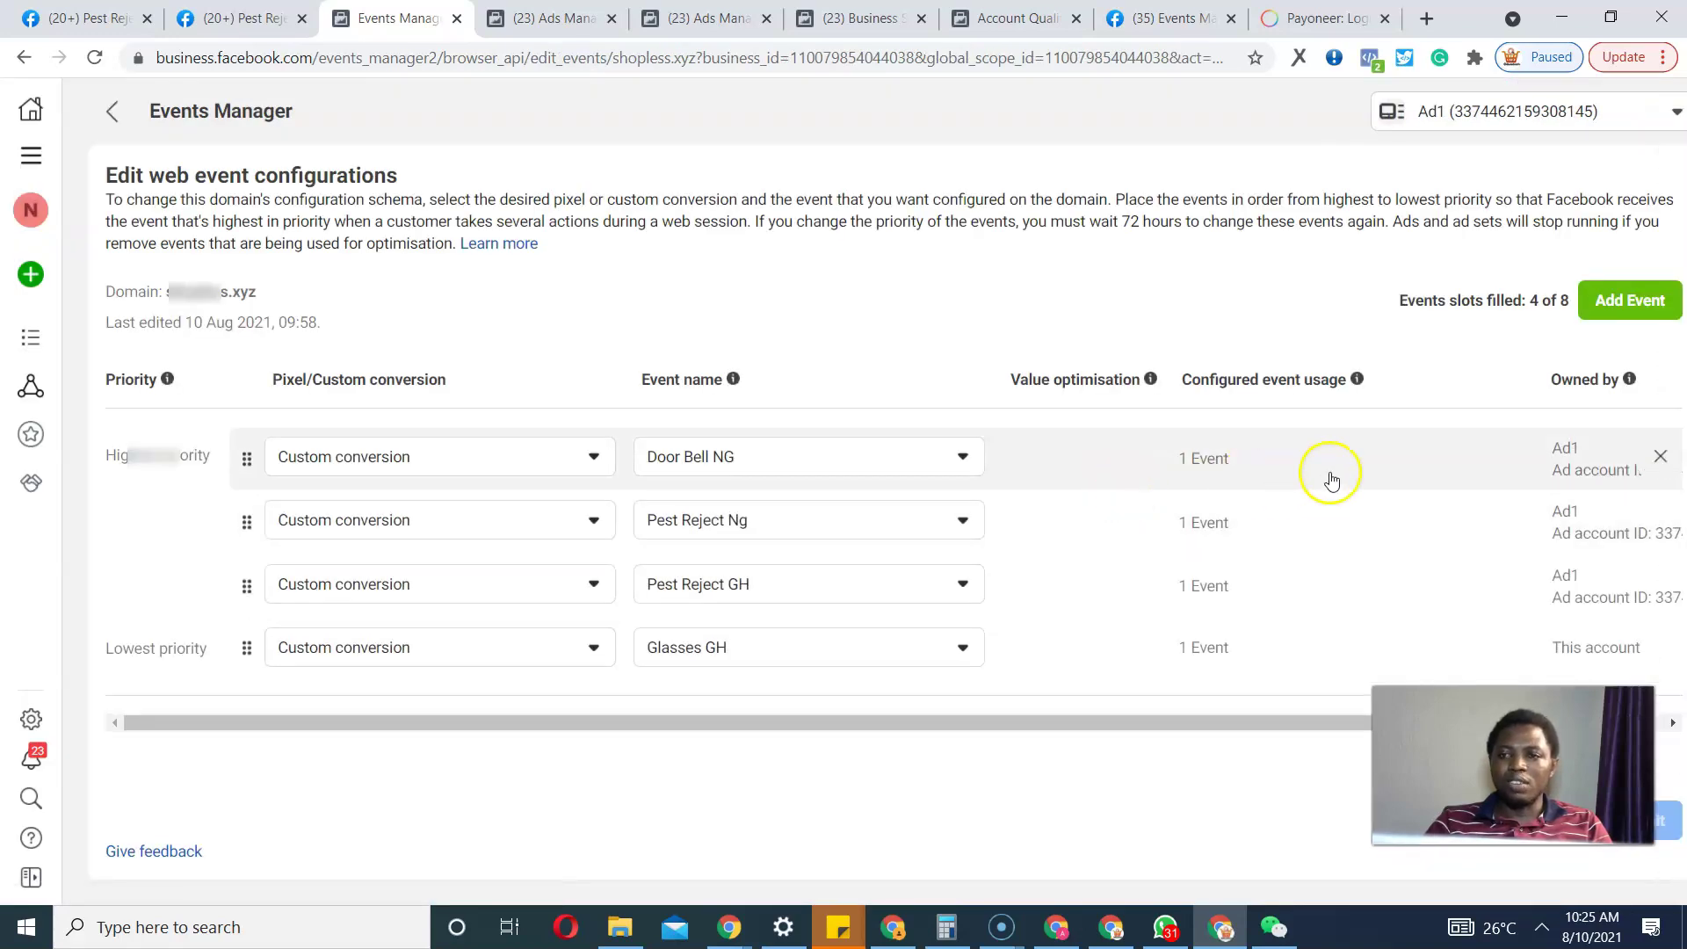
# Step: Remove the Door Bell NG, Pest Reject Ng, Pest Reject GH and Glasses GH events
pyautogui.click(1660, 456)
pyautogui.click(1660, 456)
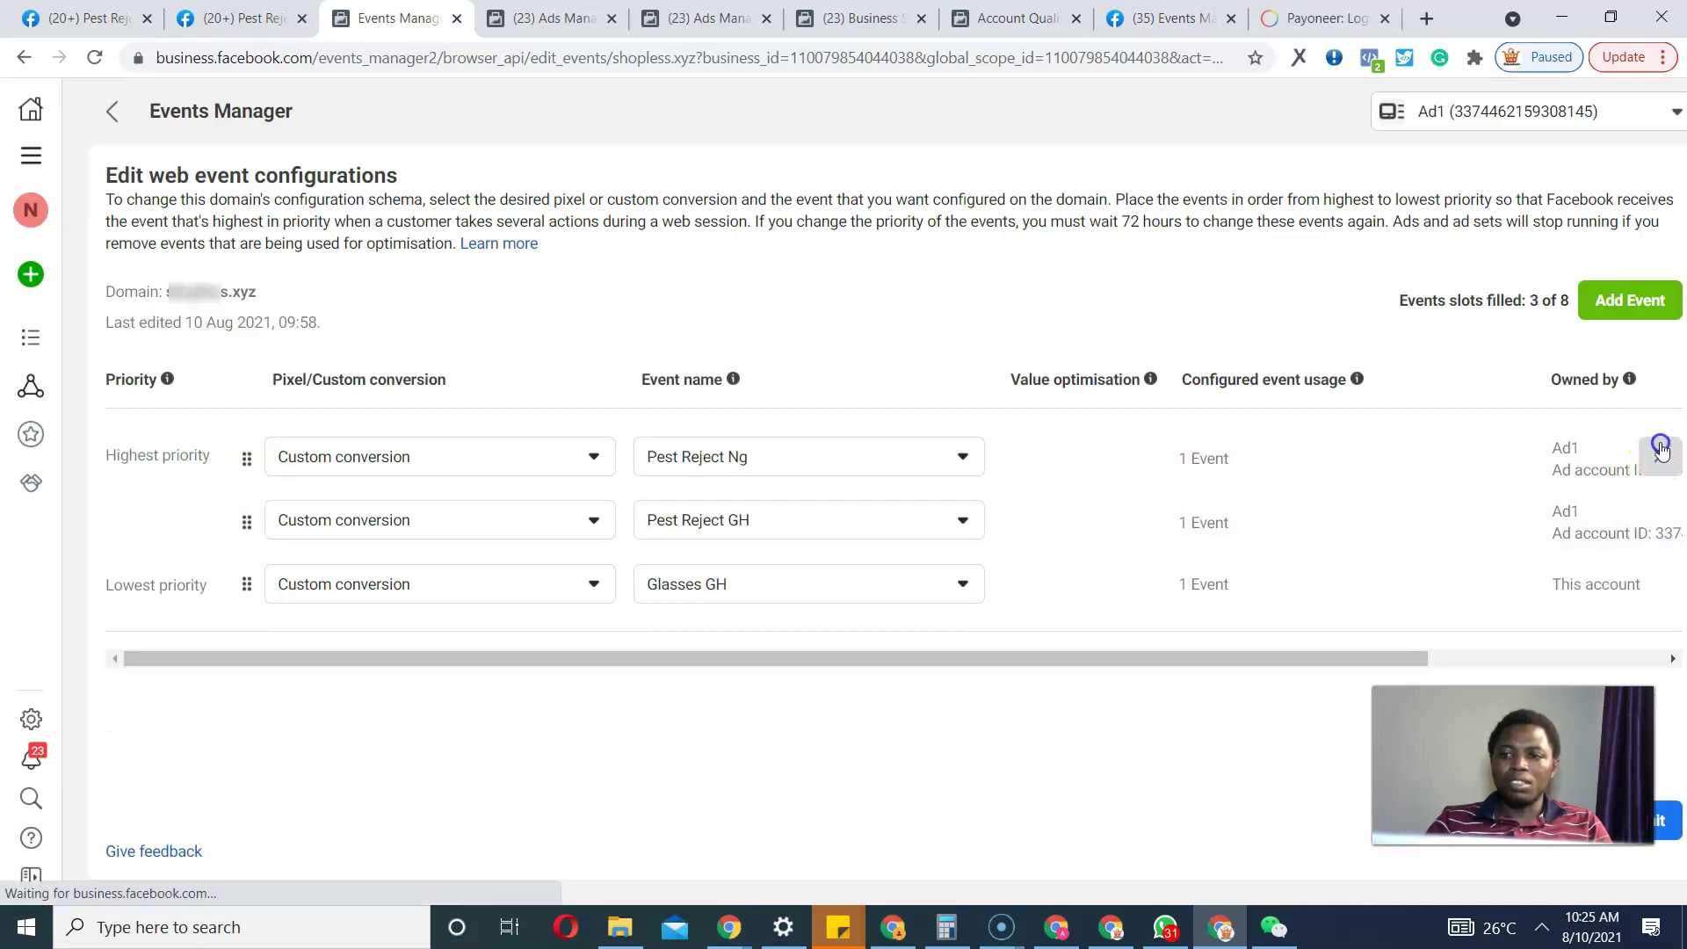
pyautogui.click(1661, 464)
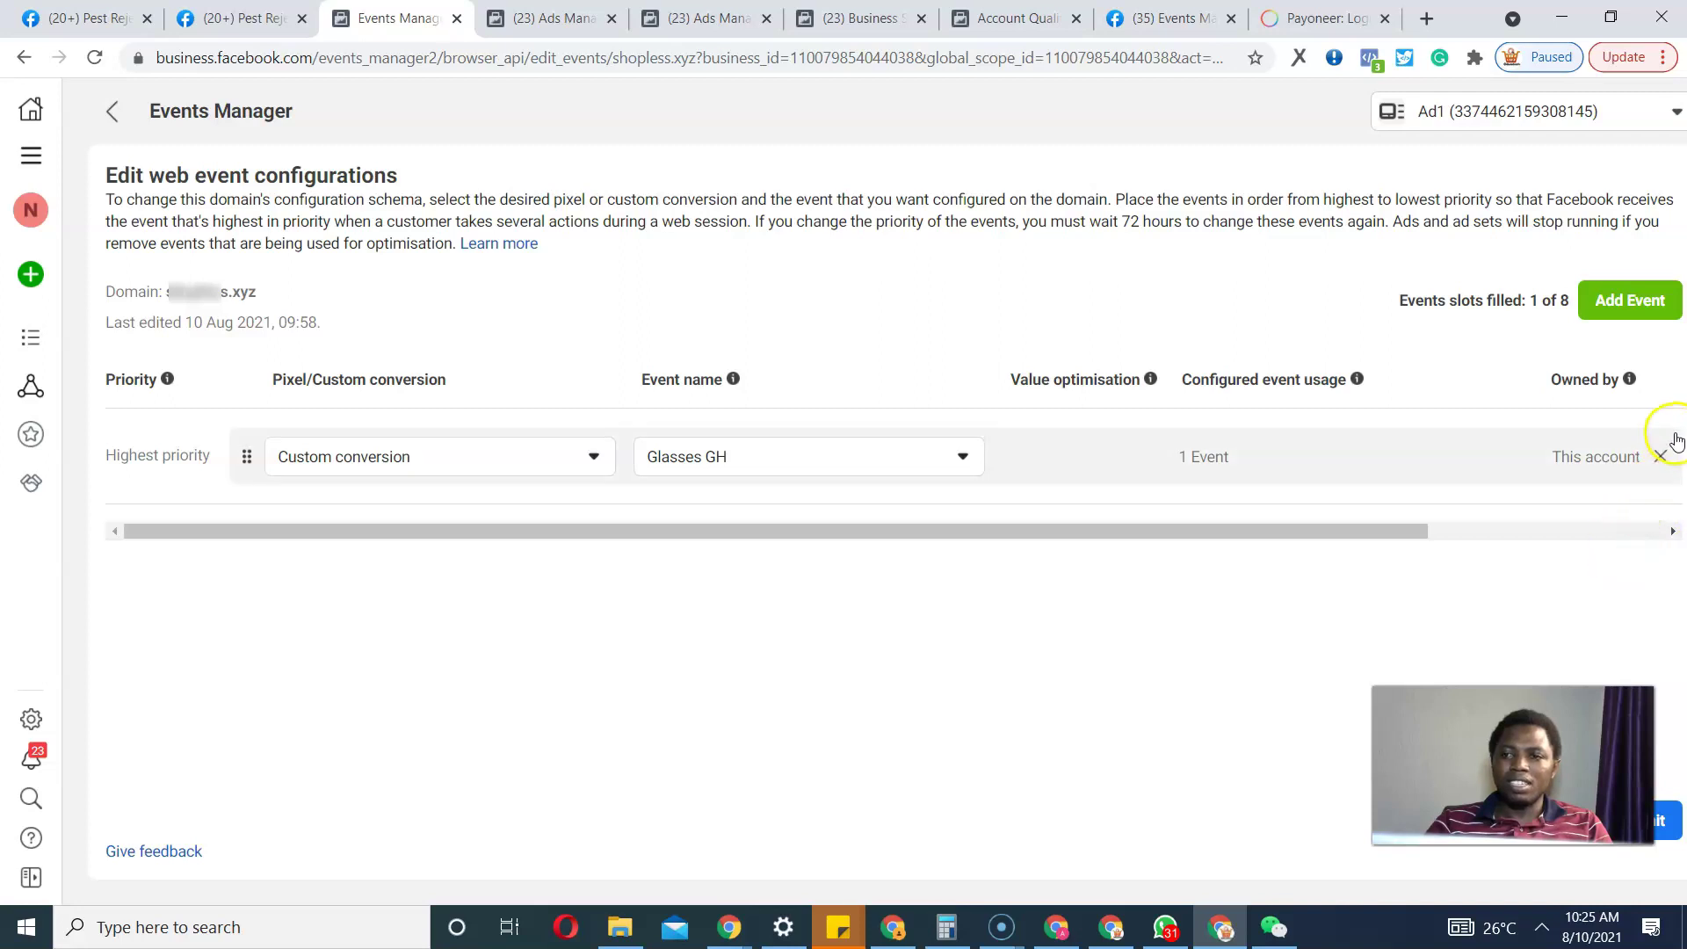
pyautogui.click(1661, 458)
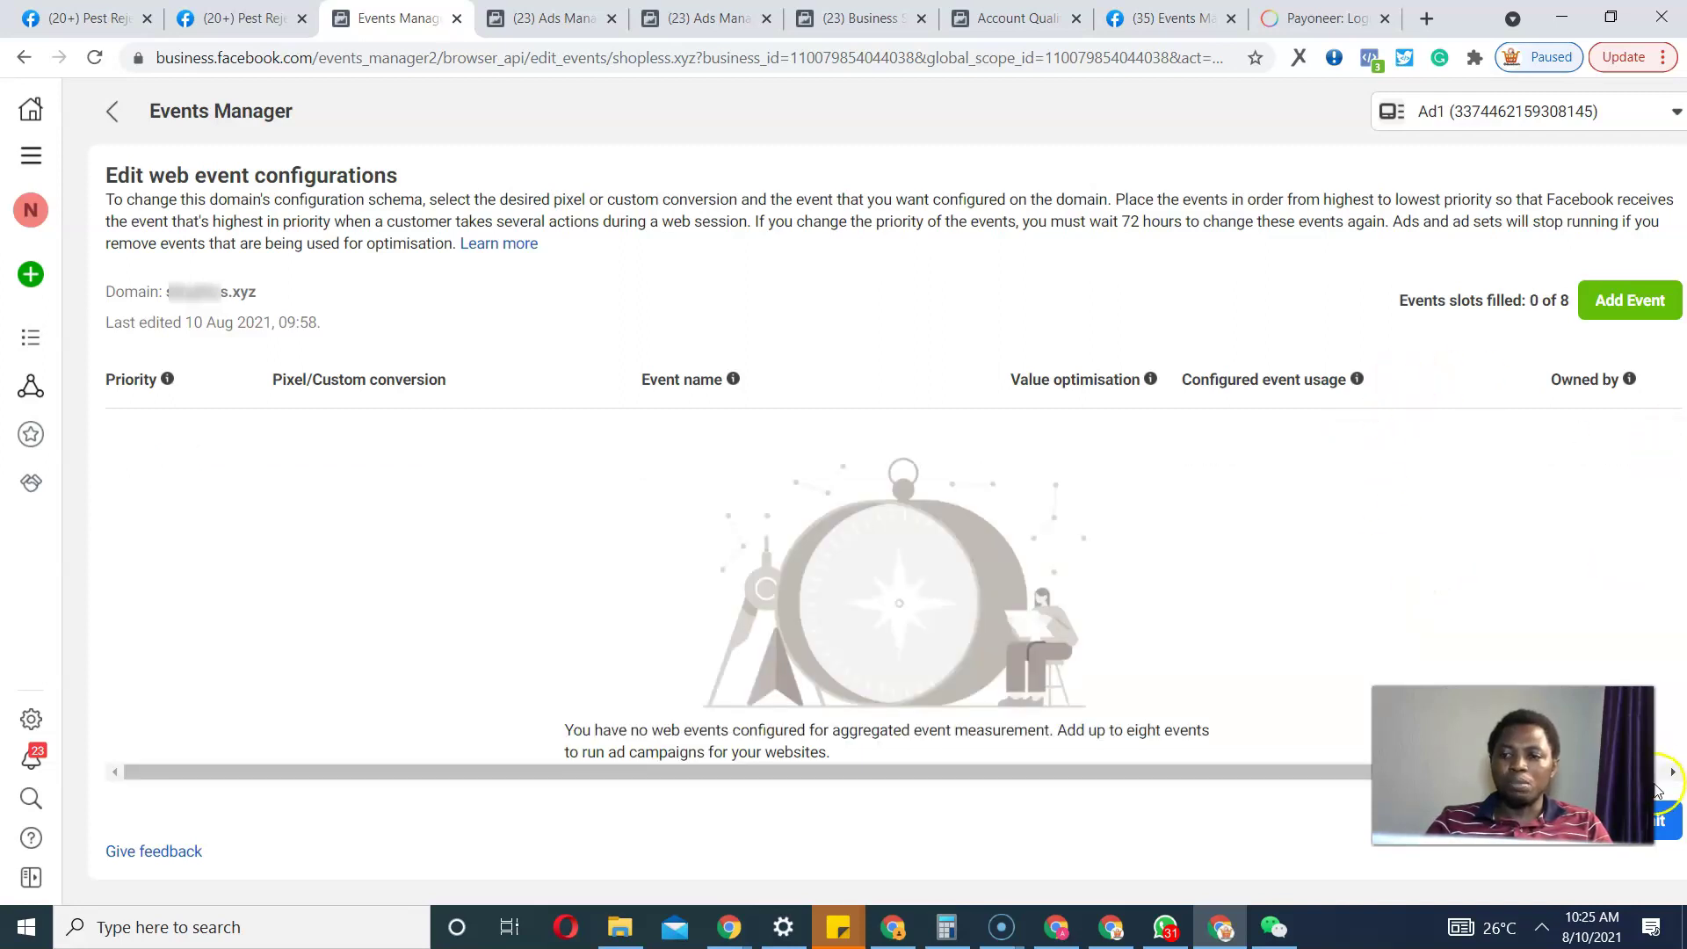
# Step: Submit the emptied configuration, acknowledge deleting all events, and apply the update
pyautogui.click(1663, 819)
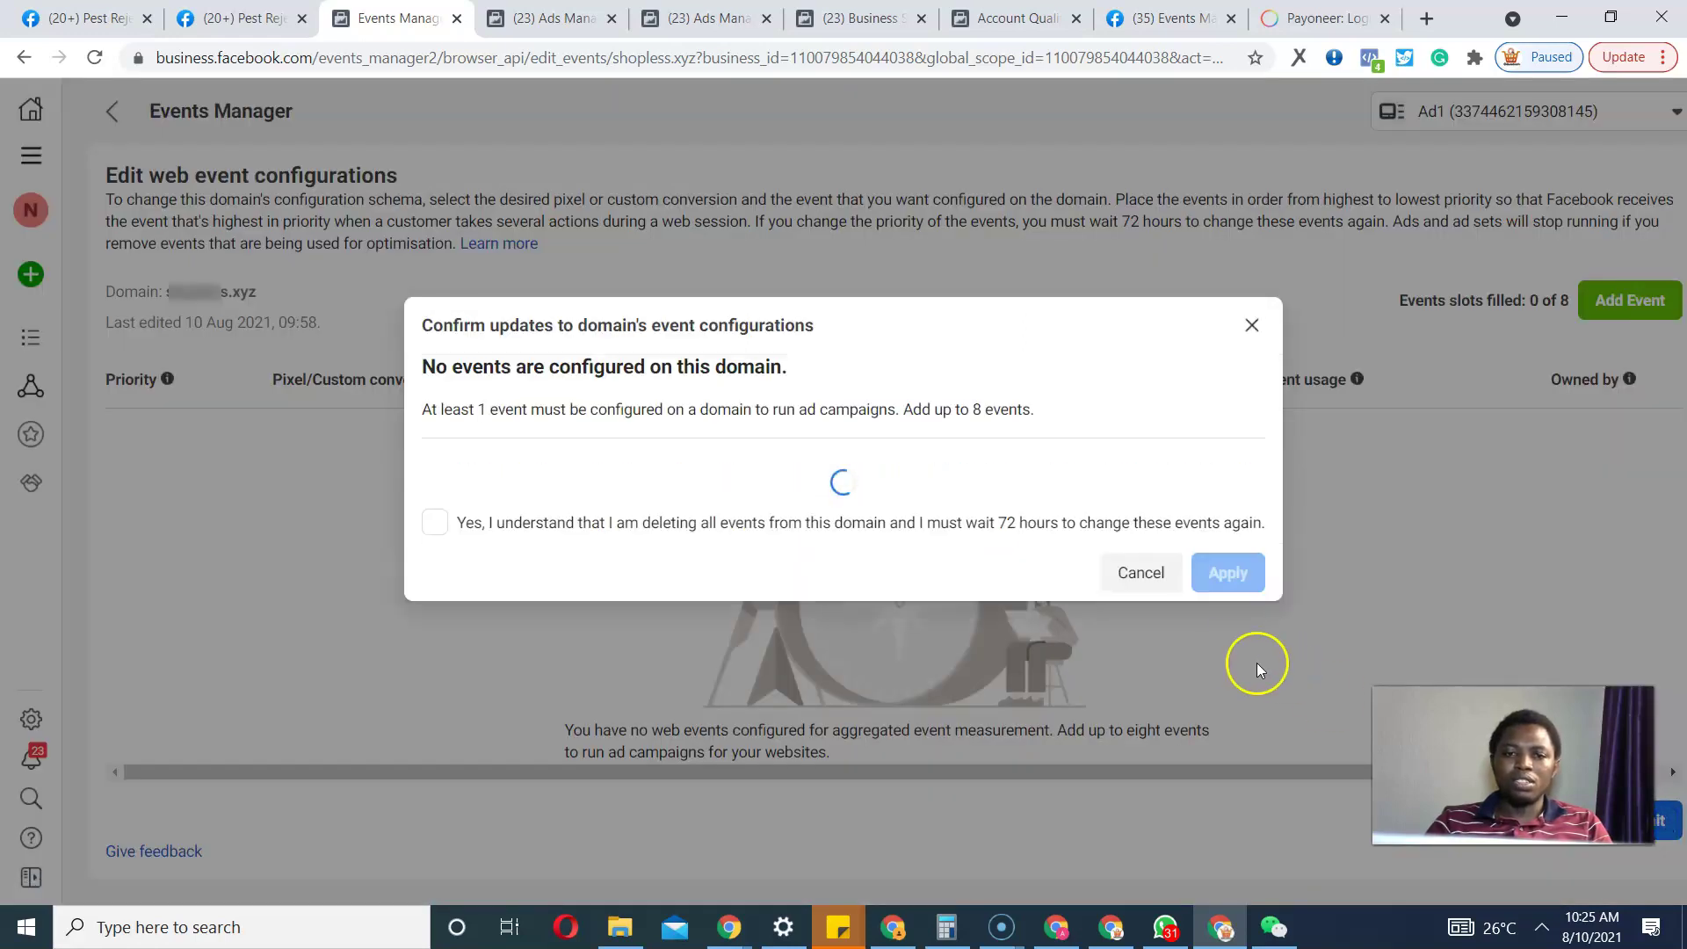
pyautogui.click(437, 701)
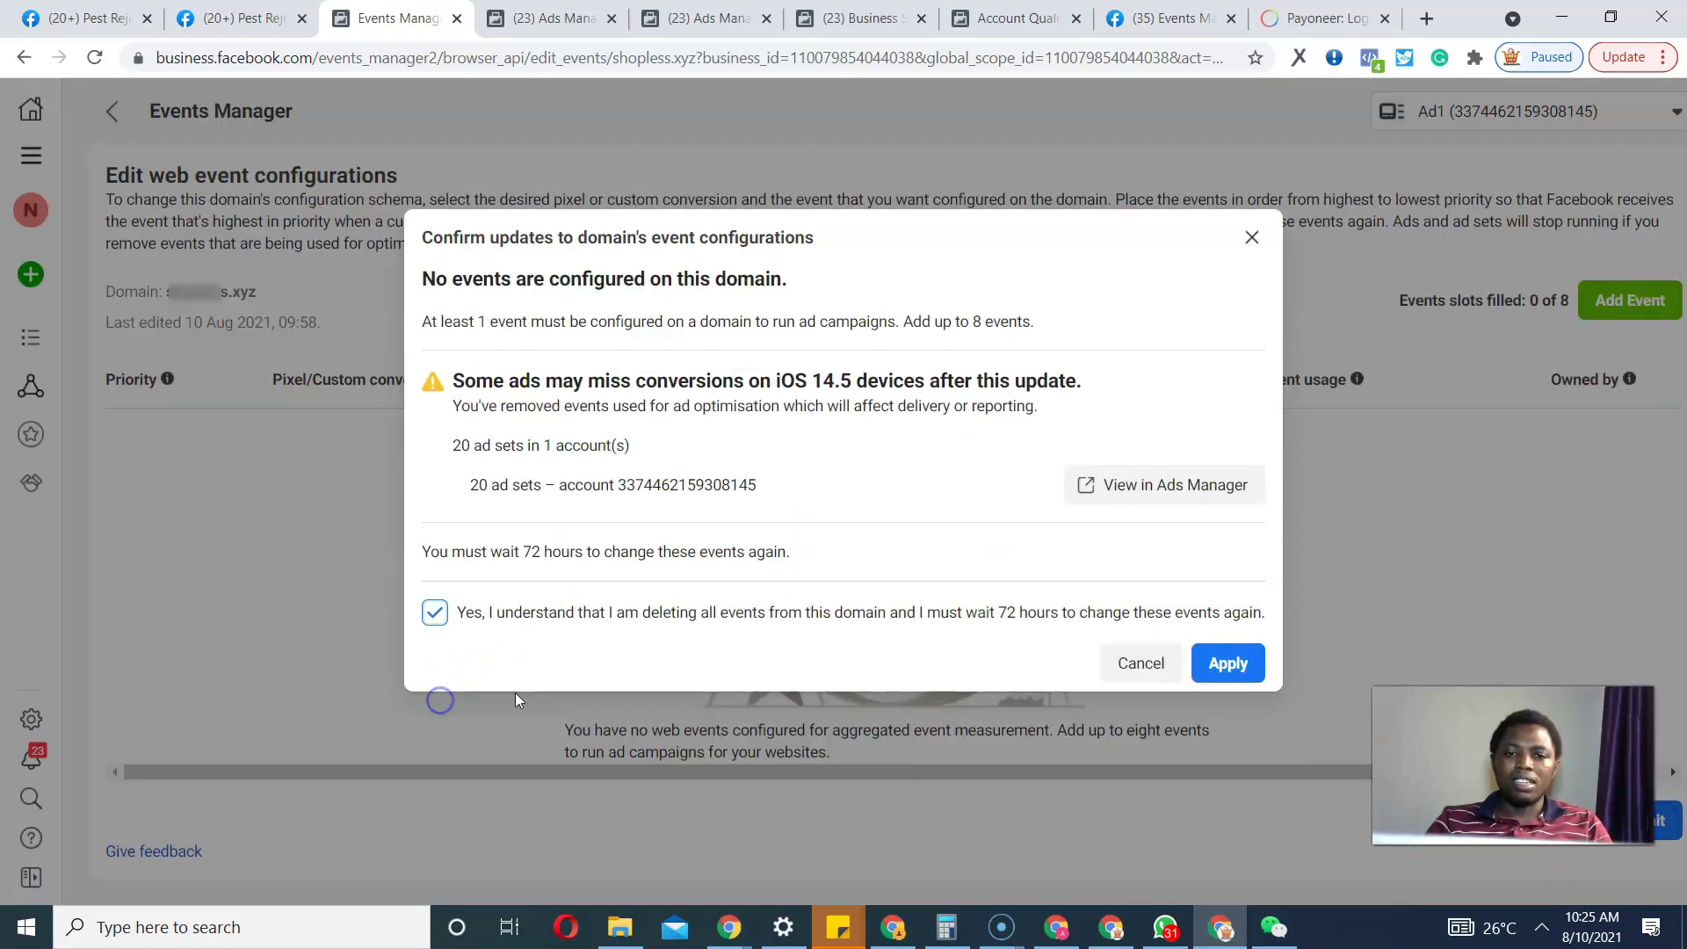
pyautogui.click(1228, 663)
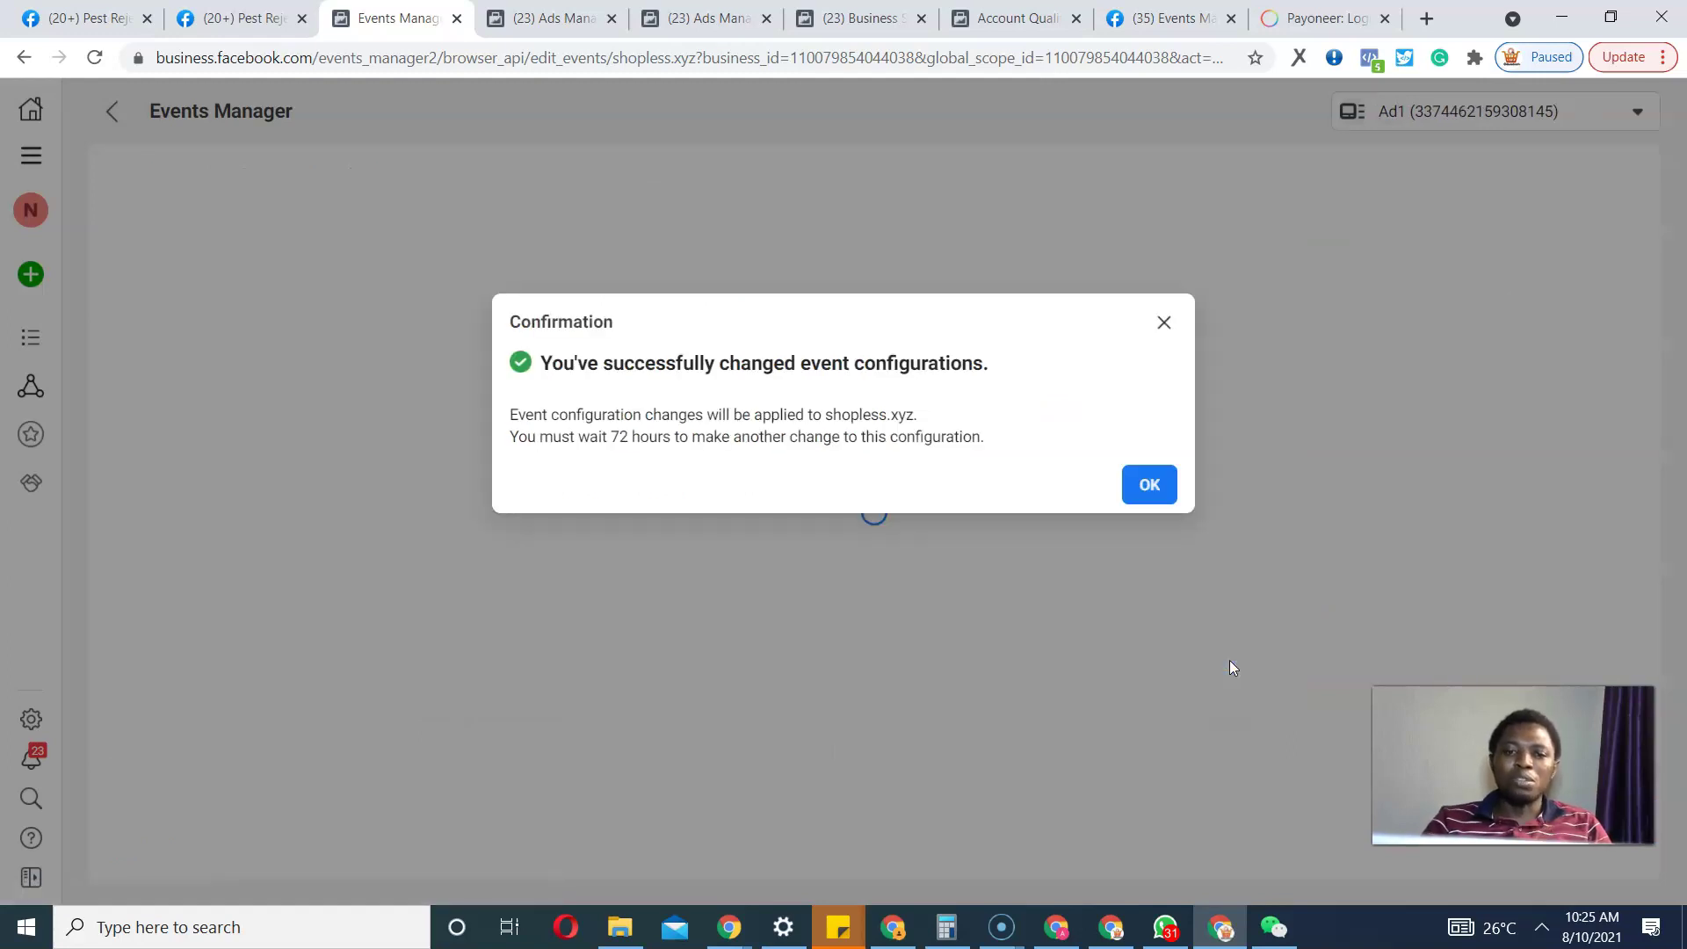
# Step: Attempt removing the .xyz domain, close the resulting error, and reload the Domains page
pyautogui.click(1149, 482)
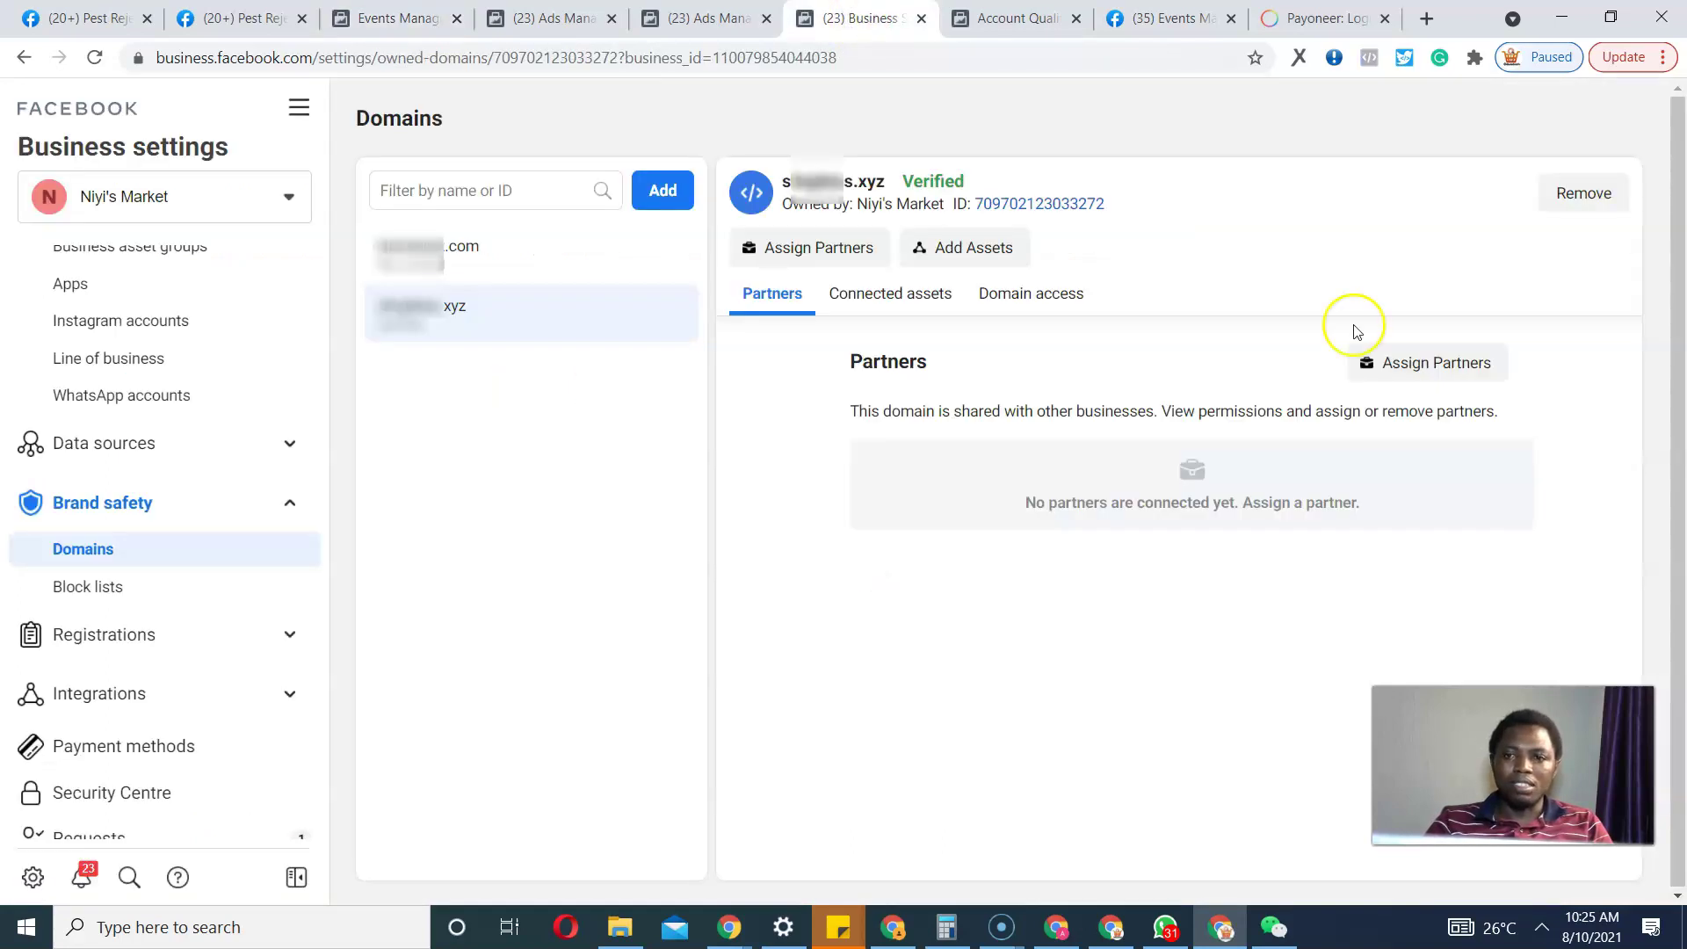
pyautogui.click(1585, 198)
pyautogui.click(1027, 271)
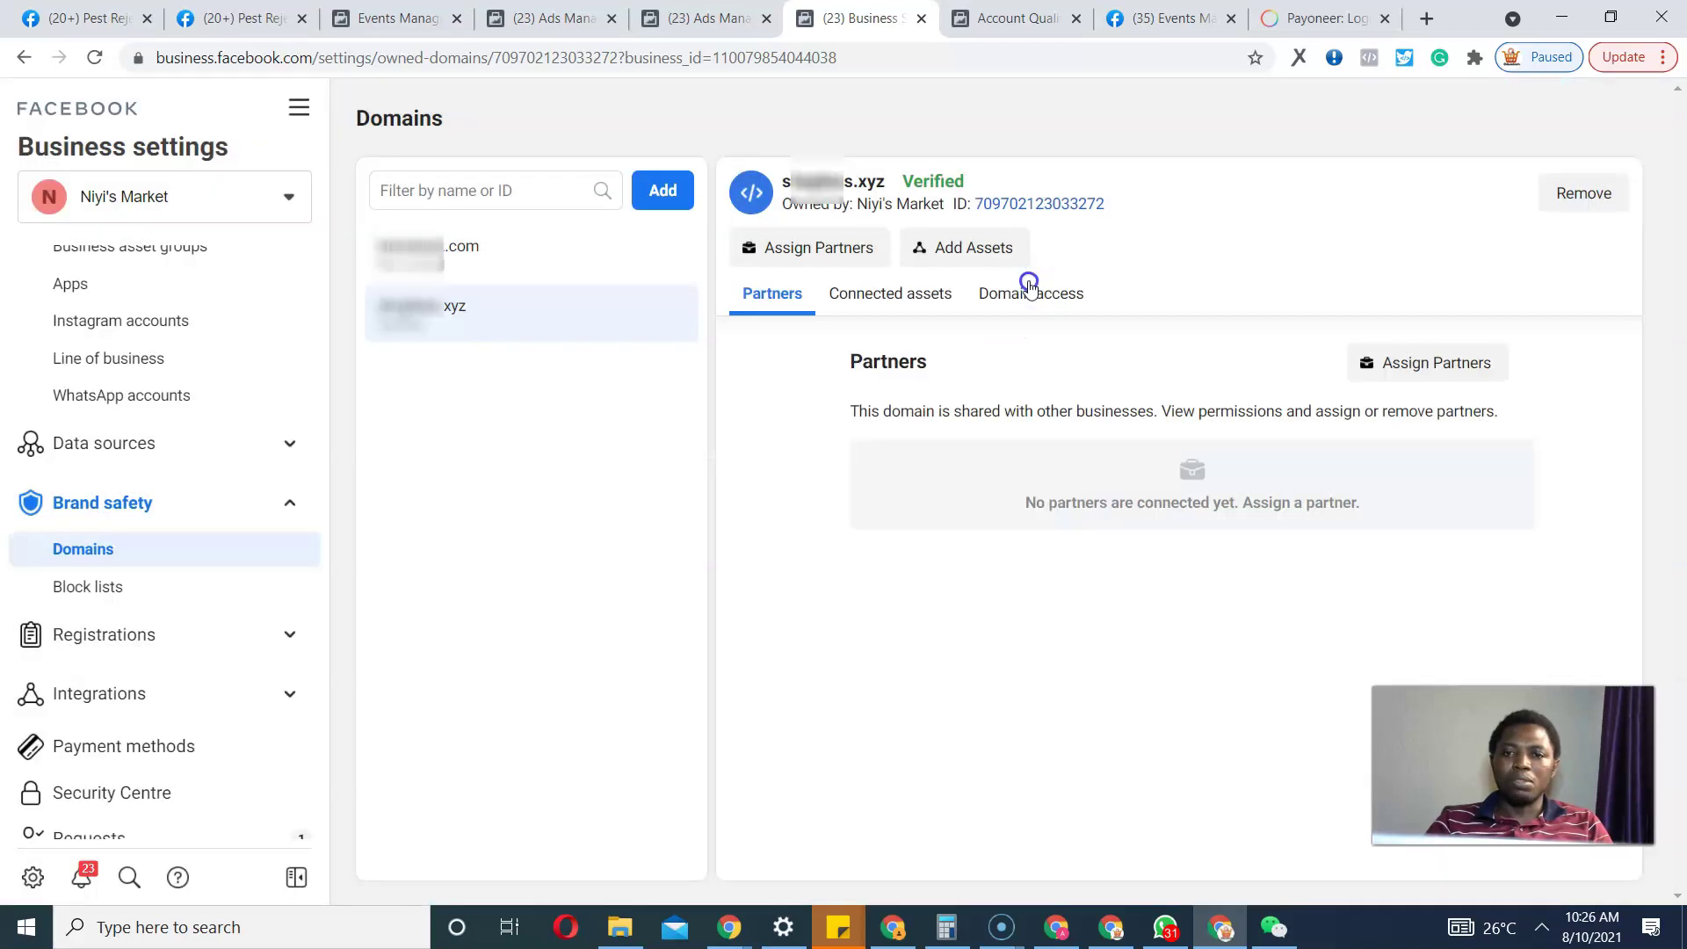
pyautogui.click(91, 54)
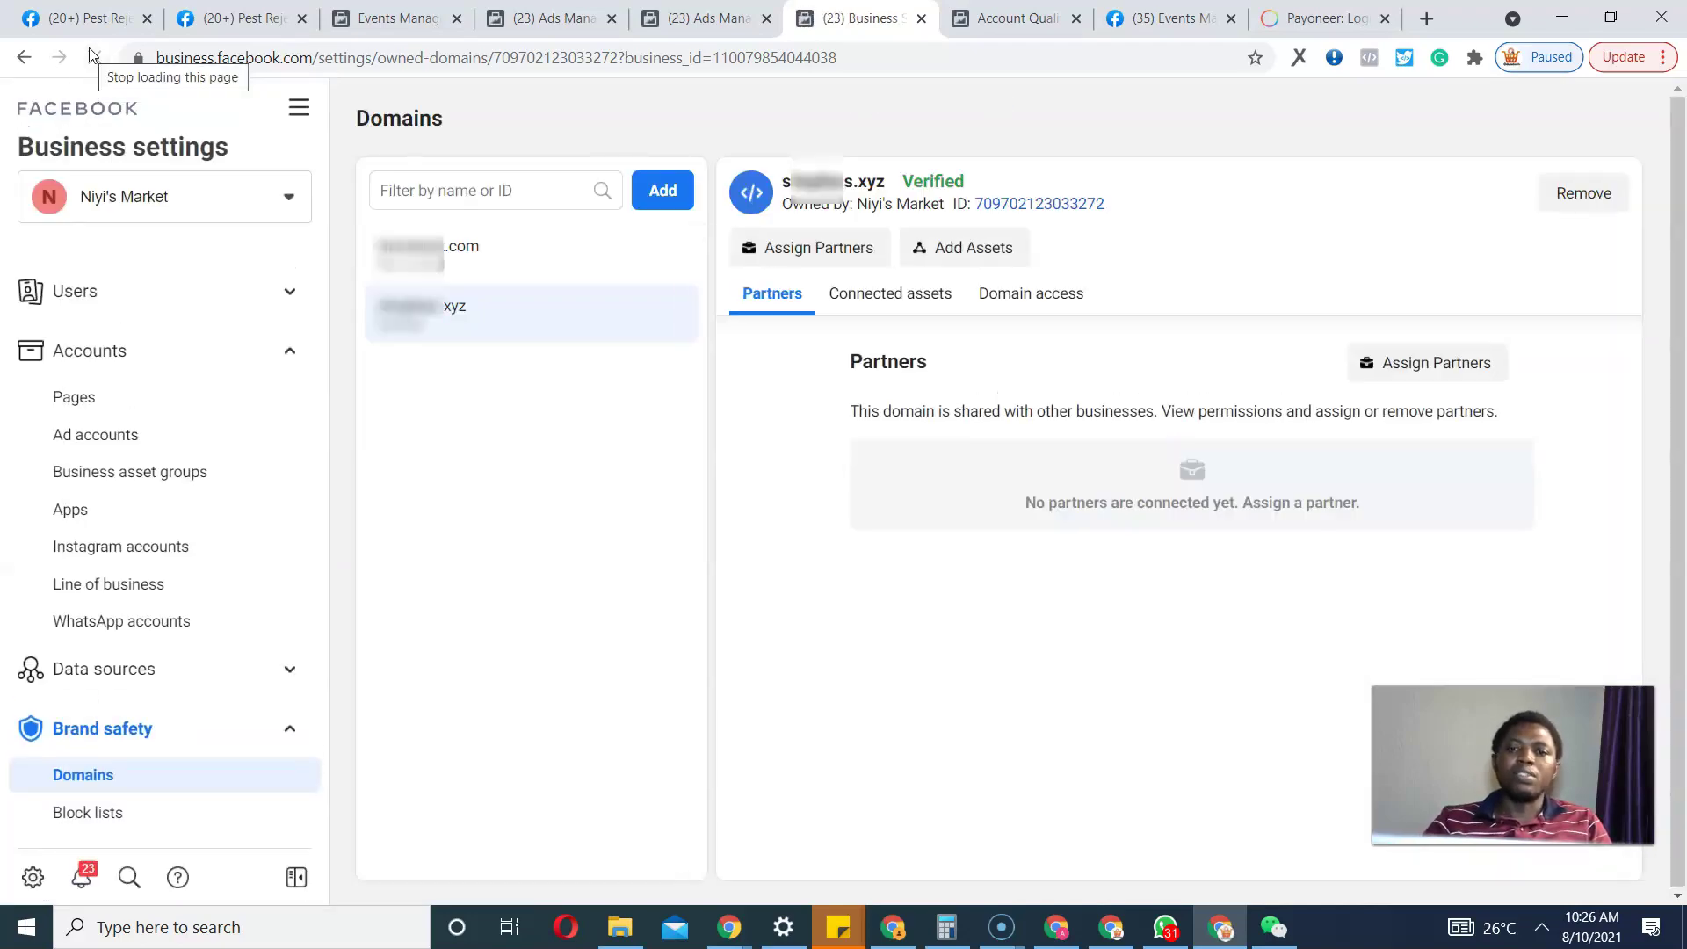
# Step: Remove the .xyz domain again and confirm the deletion
pyautogui.click(1589, 196)
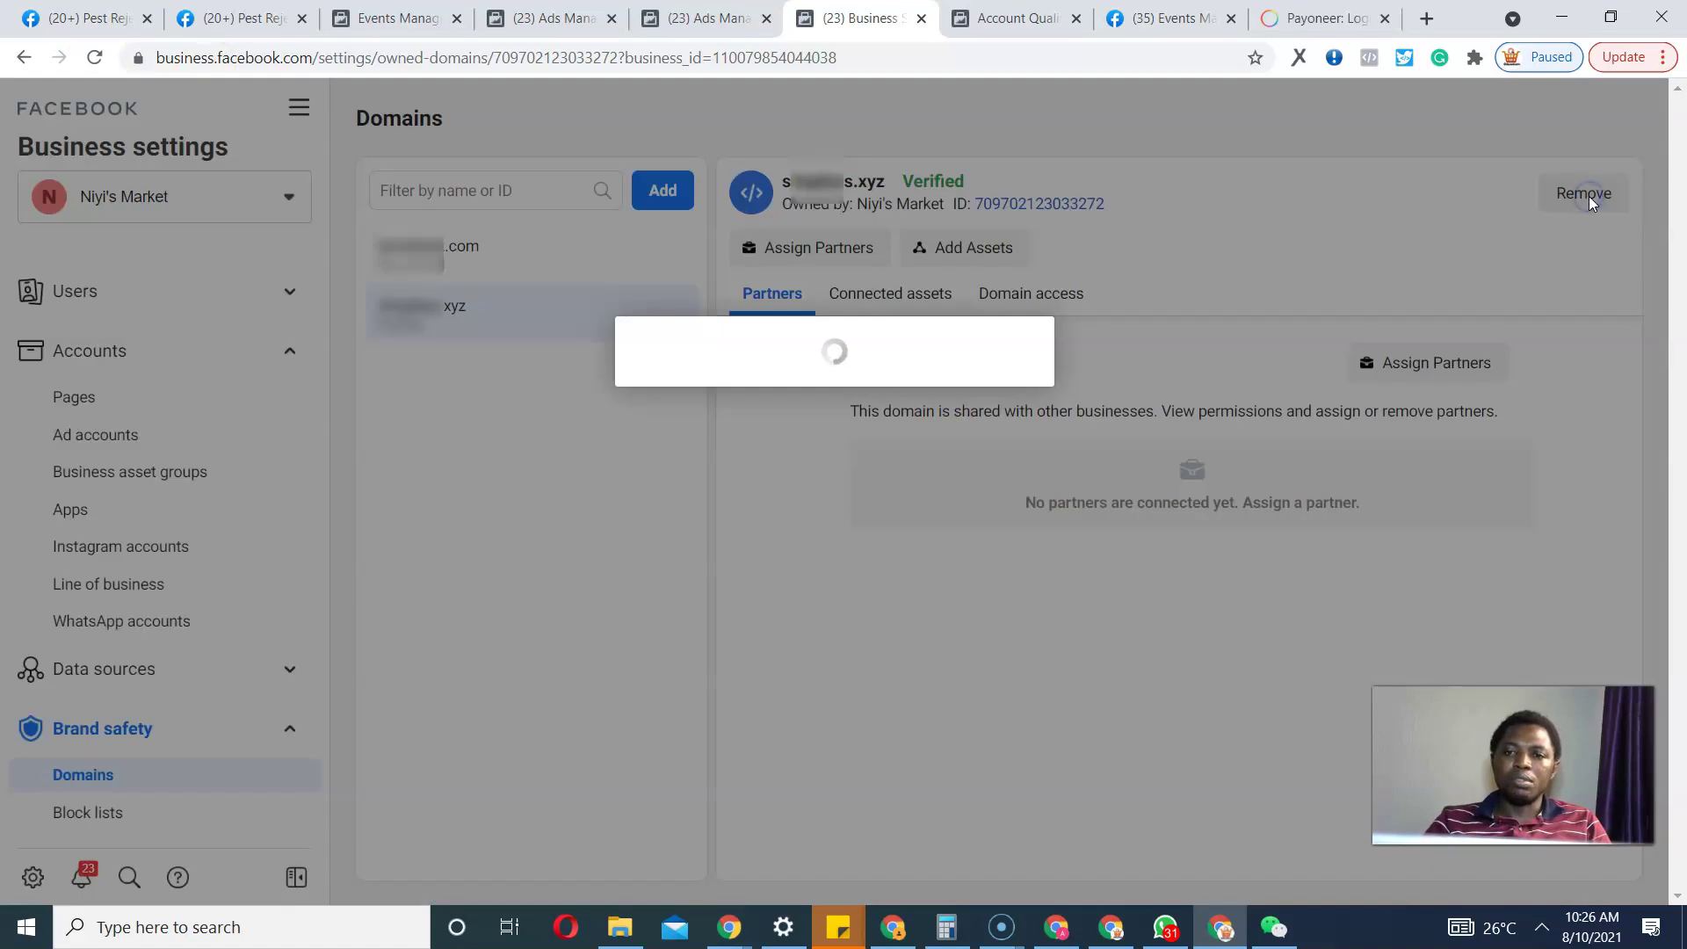
pyautogui.click(934, 505)
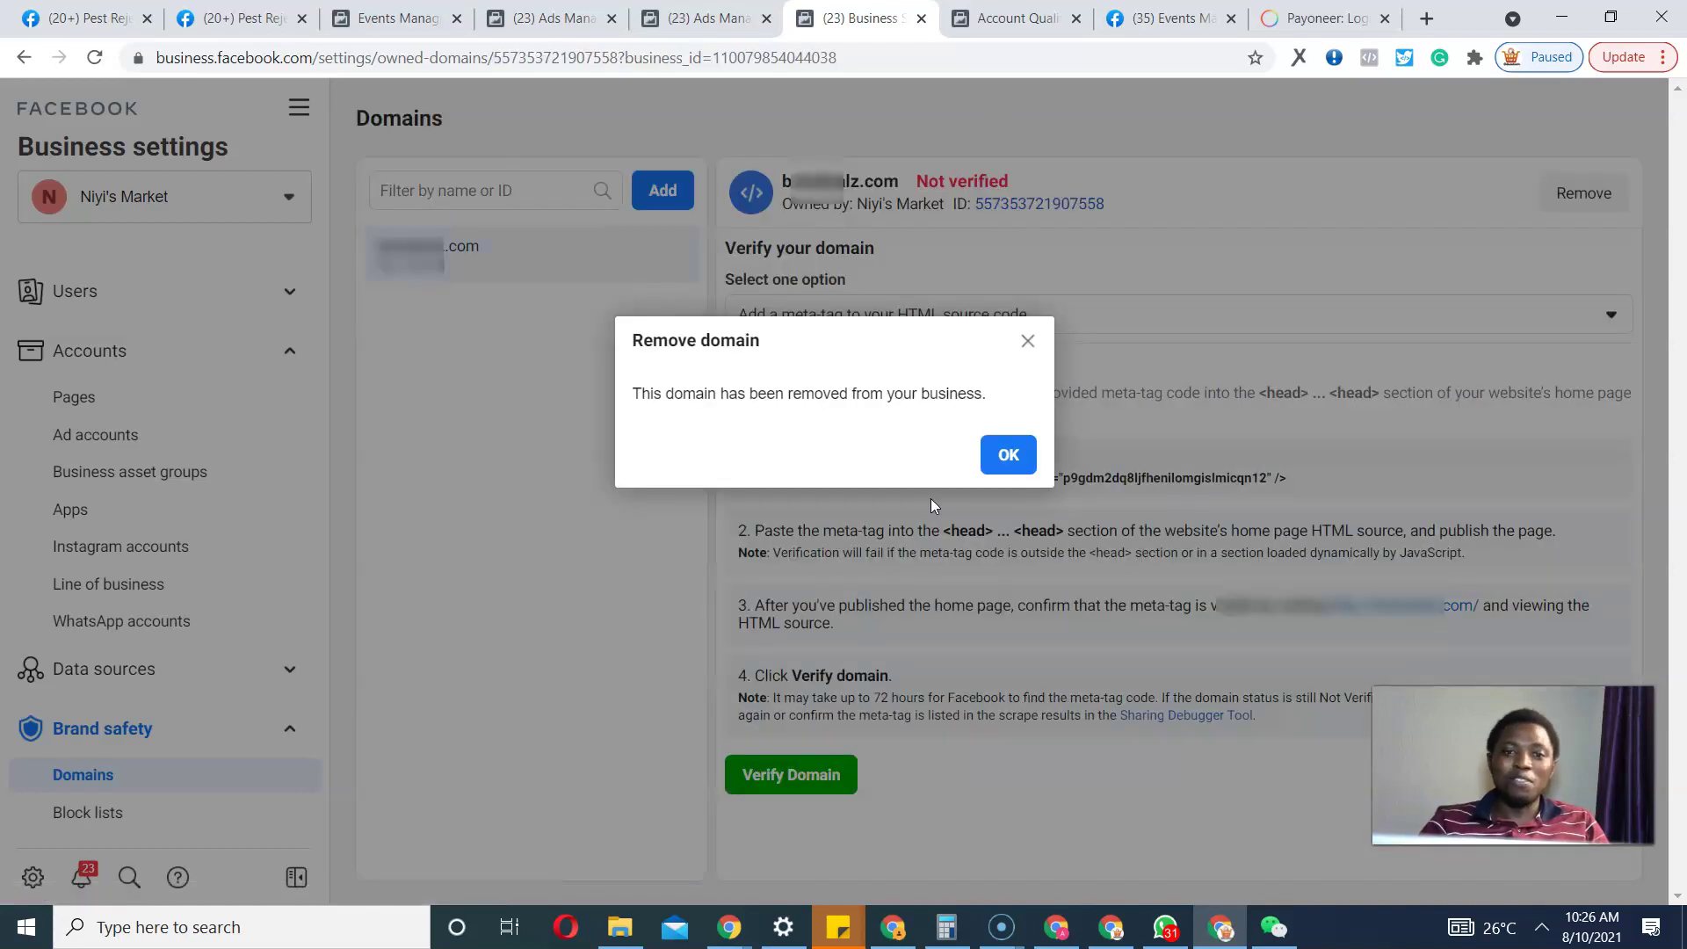
pyautogui.click(1000, 455)
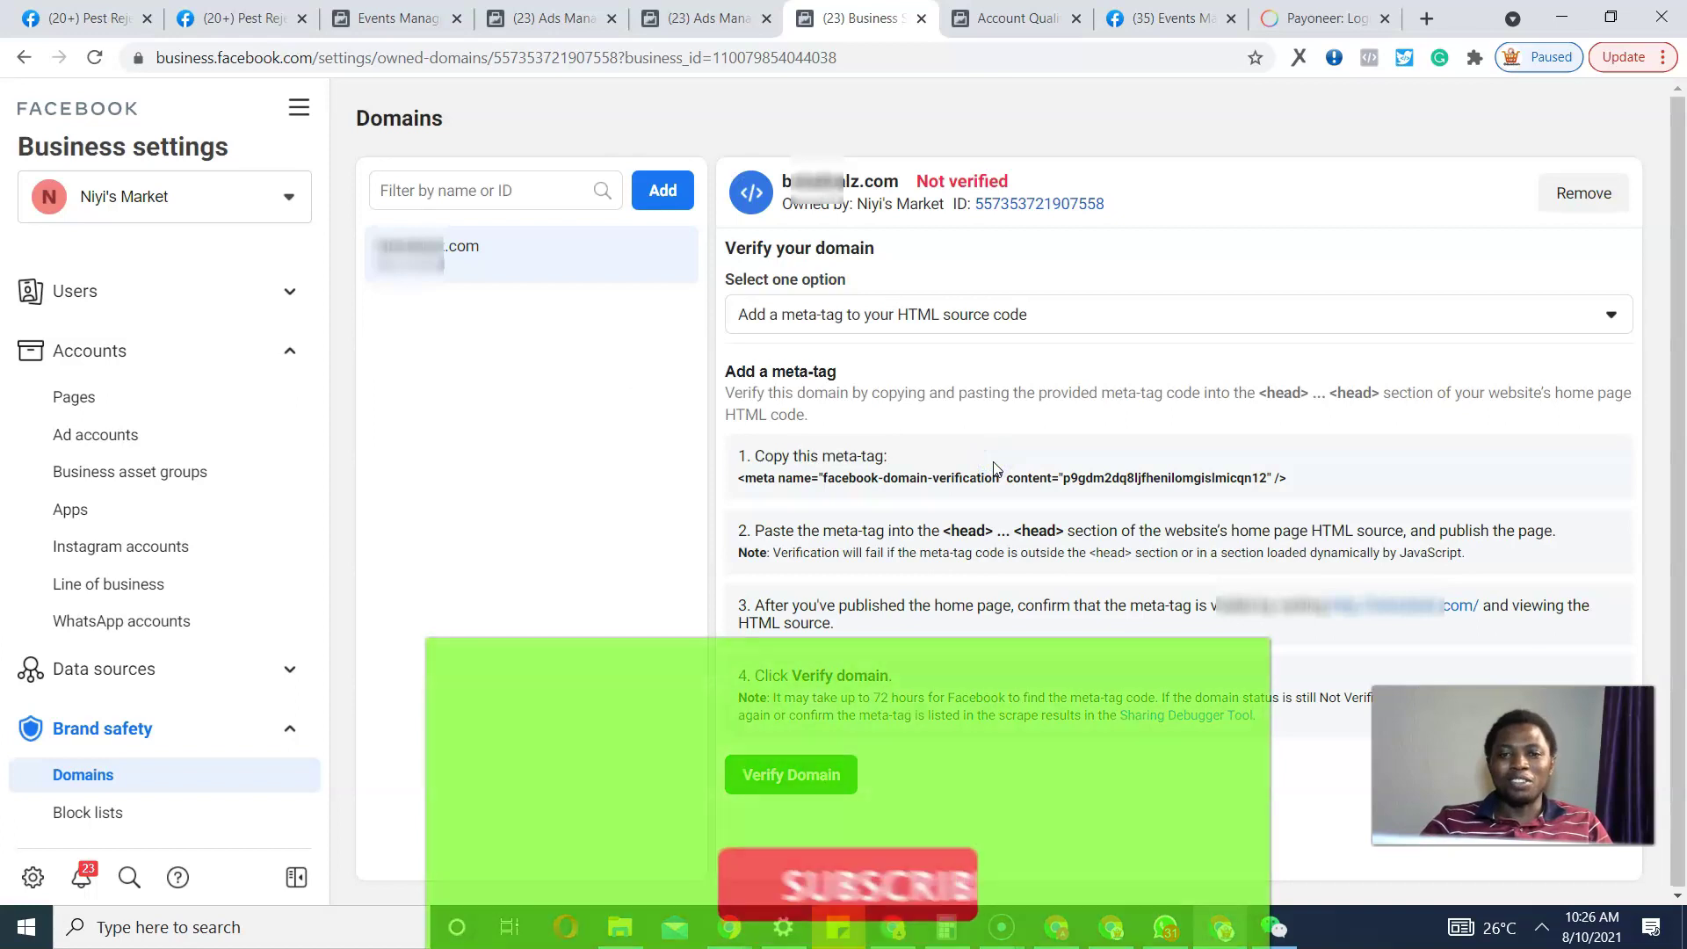